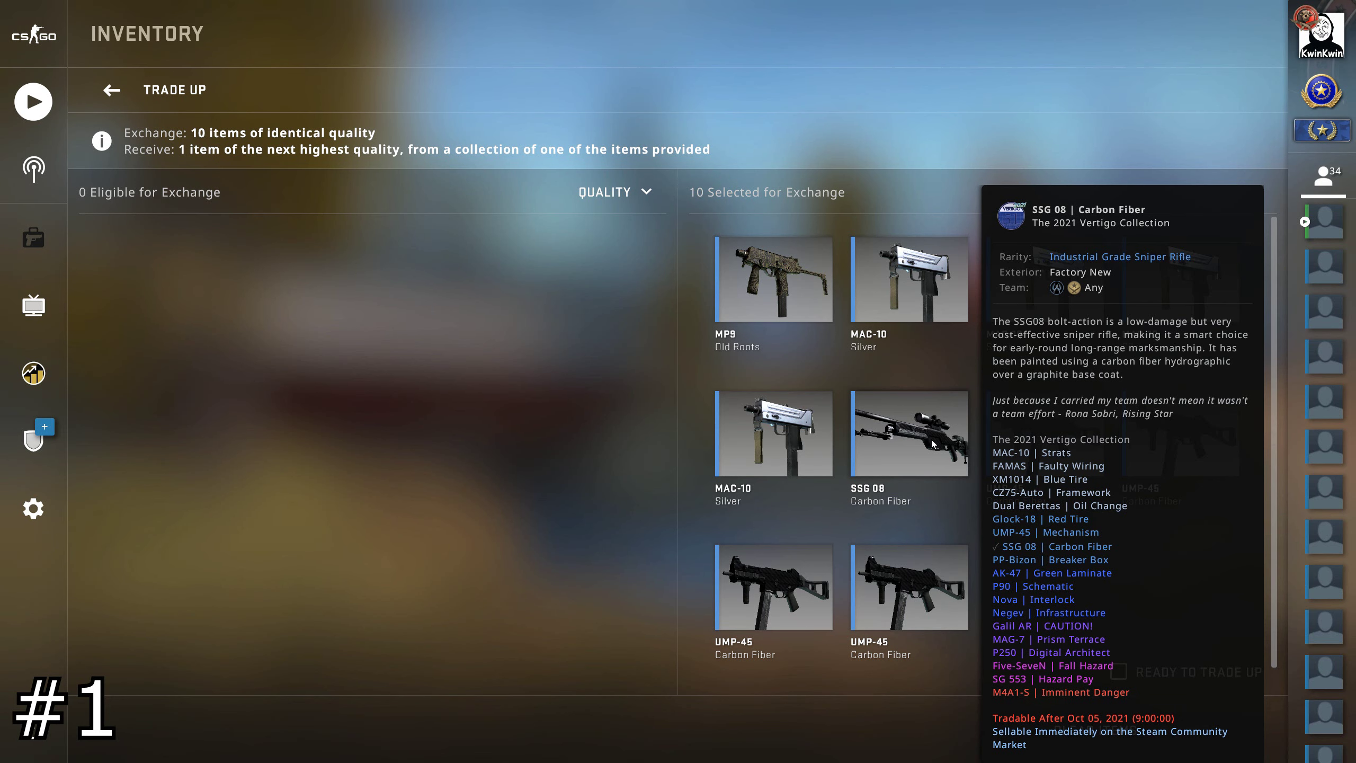
Run the first trade-up contract and look over the new Nova | Quick Sand
{"action": "left_click", "coordinate": [1119, 672]}
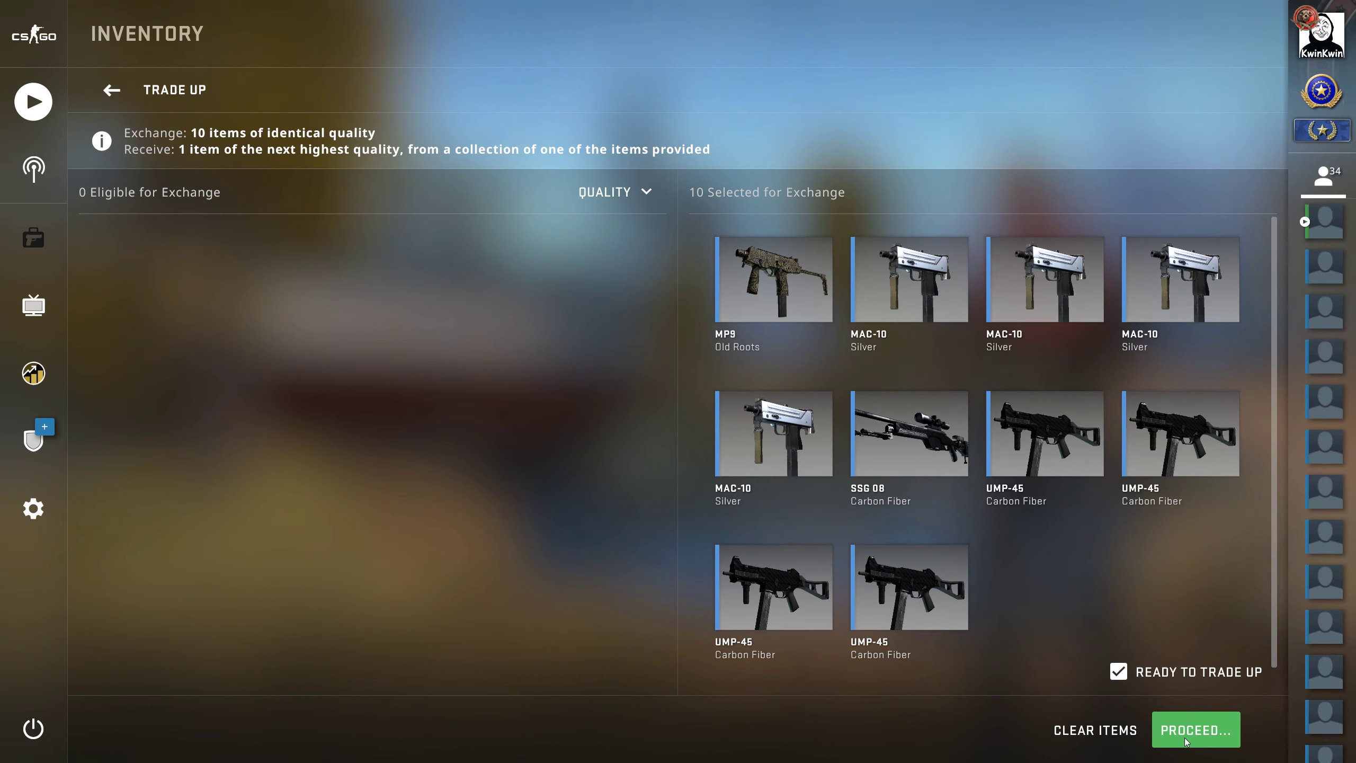
{"action": "left_click", "coordinate": [1189, 738]}
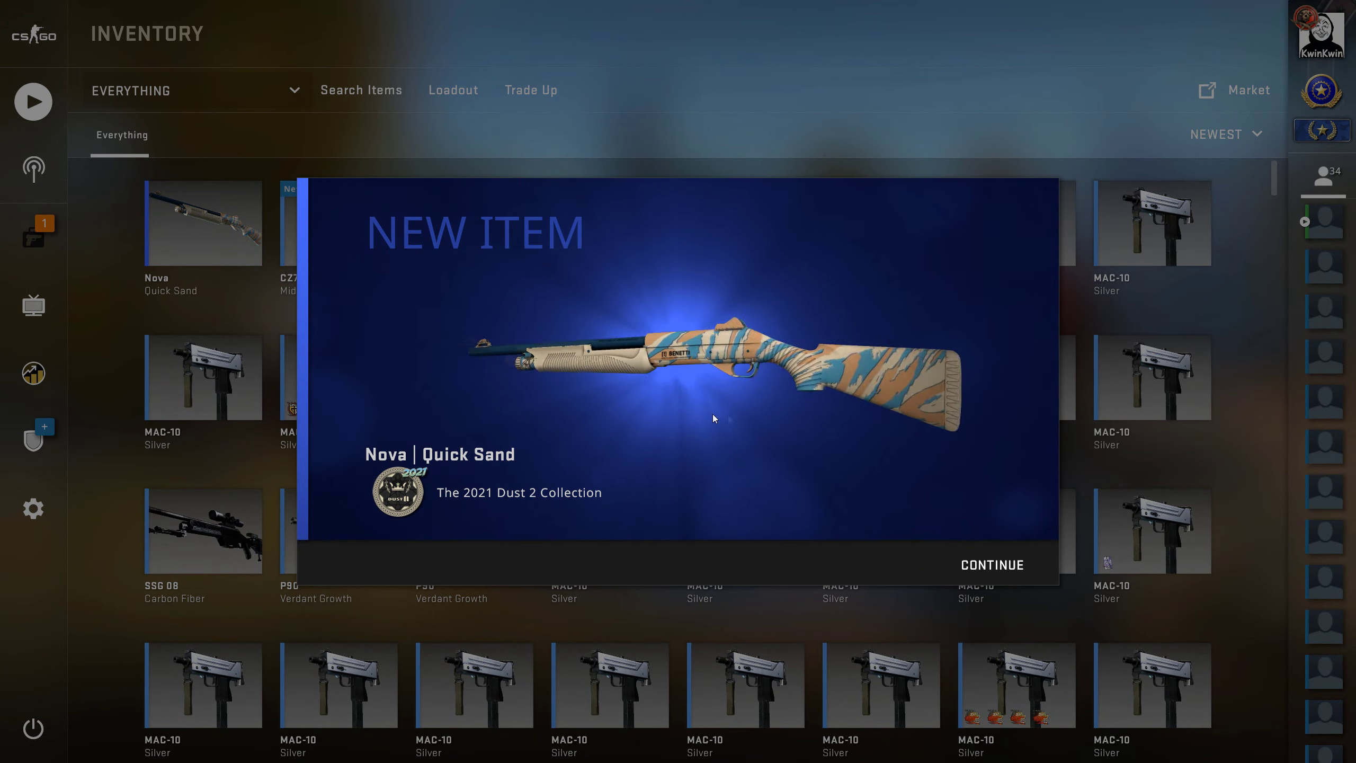
{"action": "left_click_drag", "start_coordinate": [865, 416], "coordinate": [494, 379]}
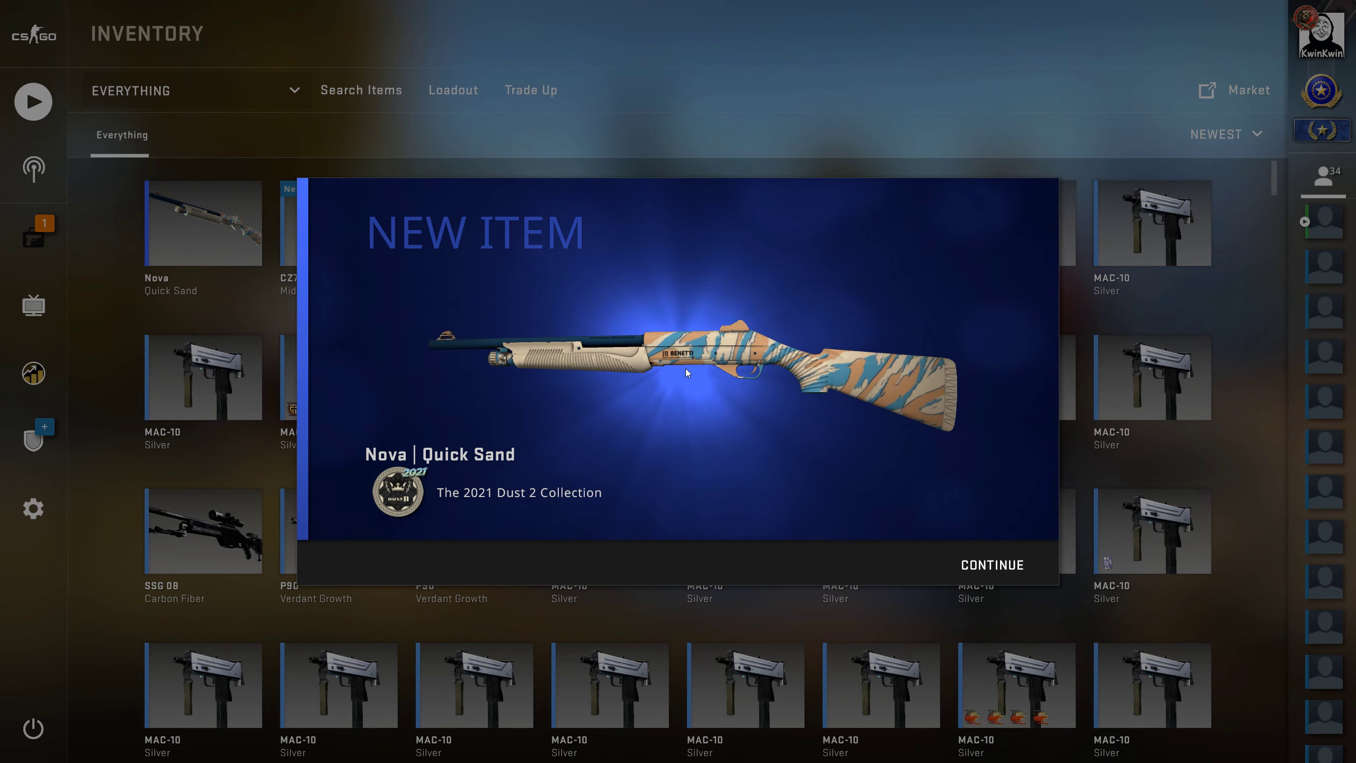
{"action": "mouse_move", "coordinate": [702, 358]}
{"action": "left_mouse_down"}
{"action": "mouse_move", "coordinate": [773, 388]}
{"action": "mouse_move", "coordinate": [715, 412]}
{"action": "left_mouse_up"}
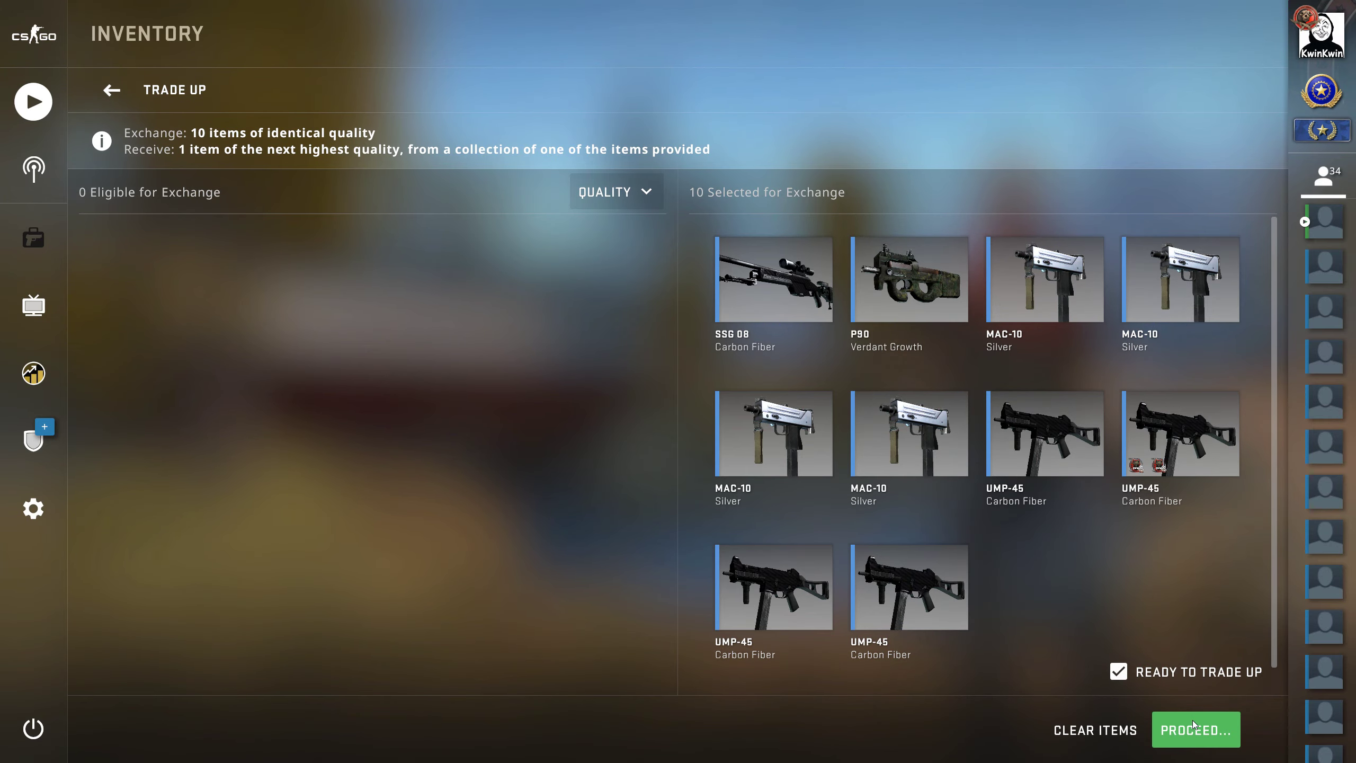
Run the second contract, rotate the Negev | Infrastructure, and dismiss its announcement
{"action": "left_click", "coordinate": [1193, 720]}
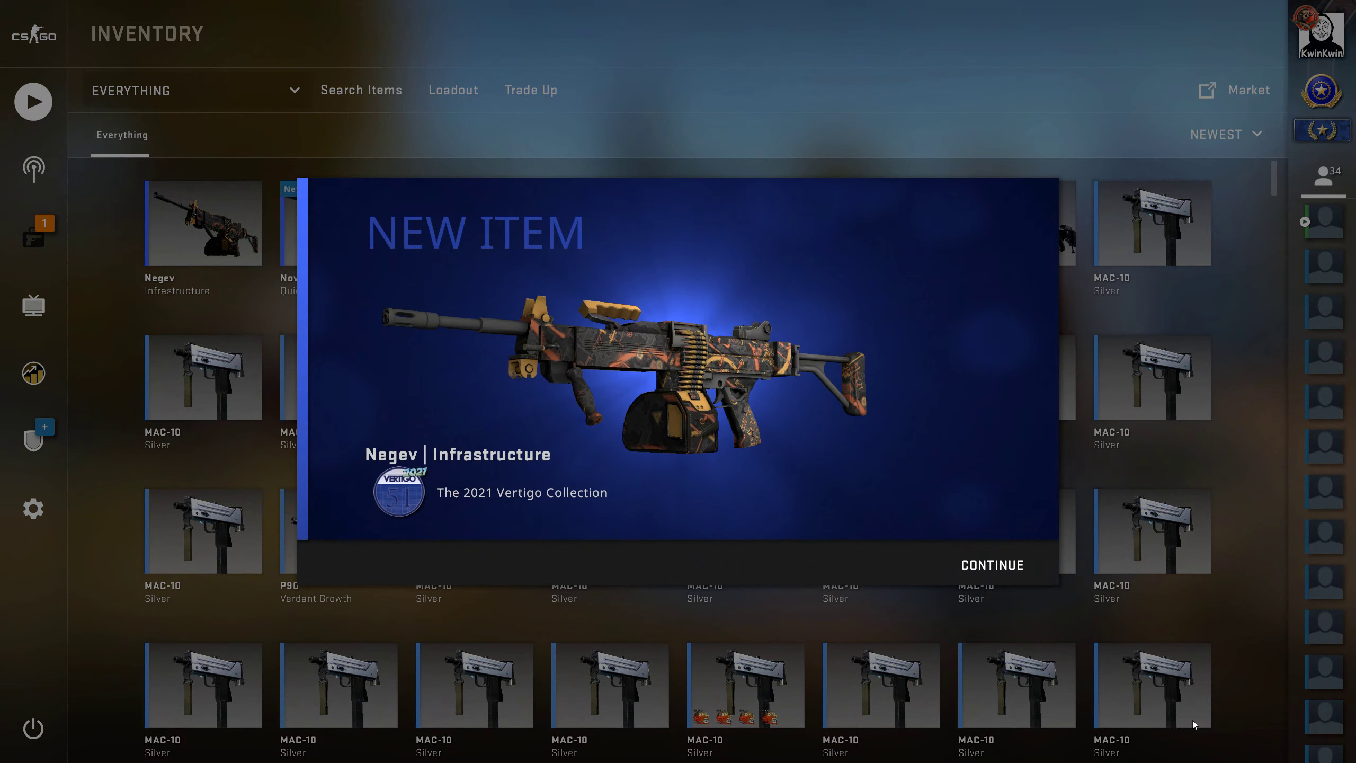
{"action": "left_click_drag", "start_coordinate": [1019, 281], "coordinate": [944, 345]}
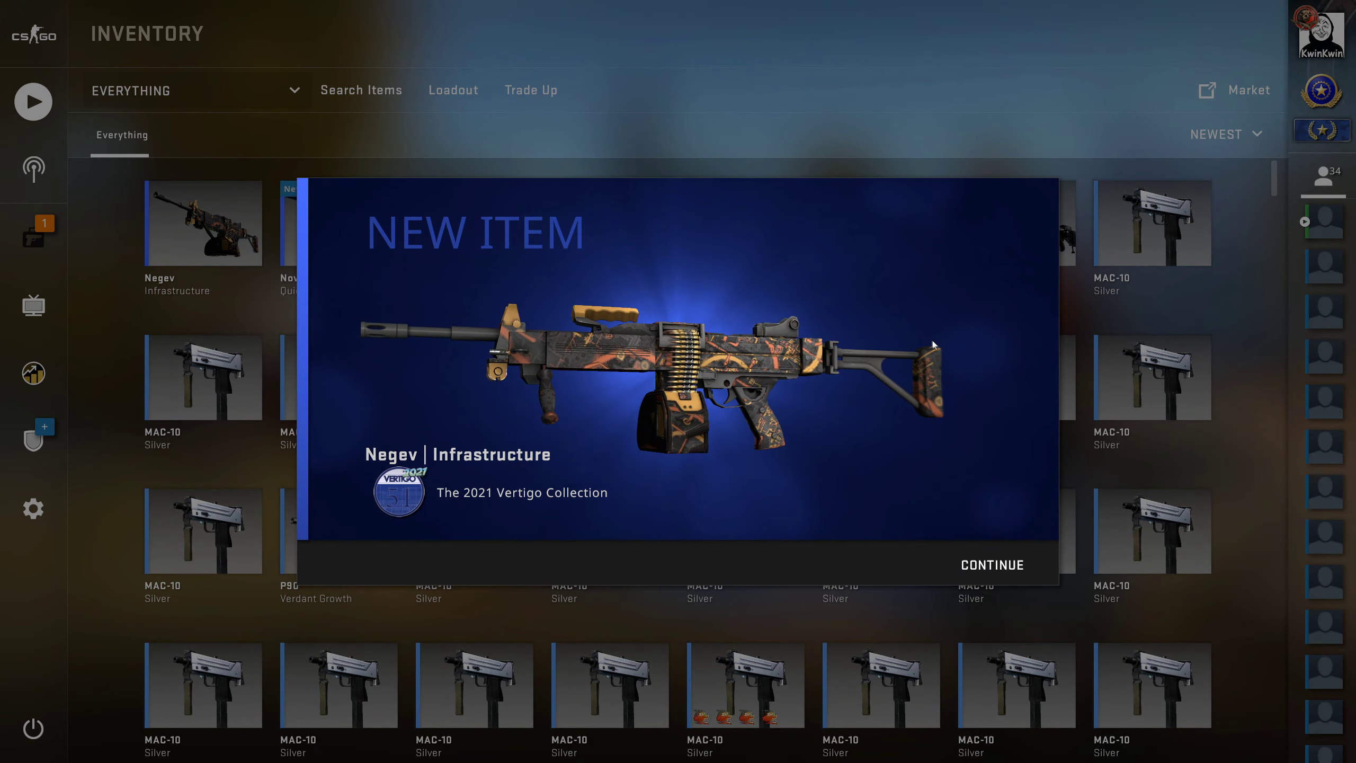
{"action": "left_click_drag", "start_coordinate": [945, 344], "coordinate": [713, 360]}
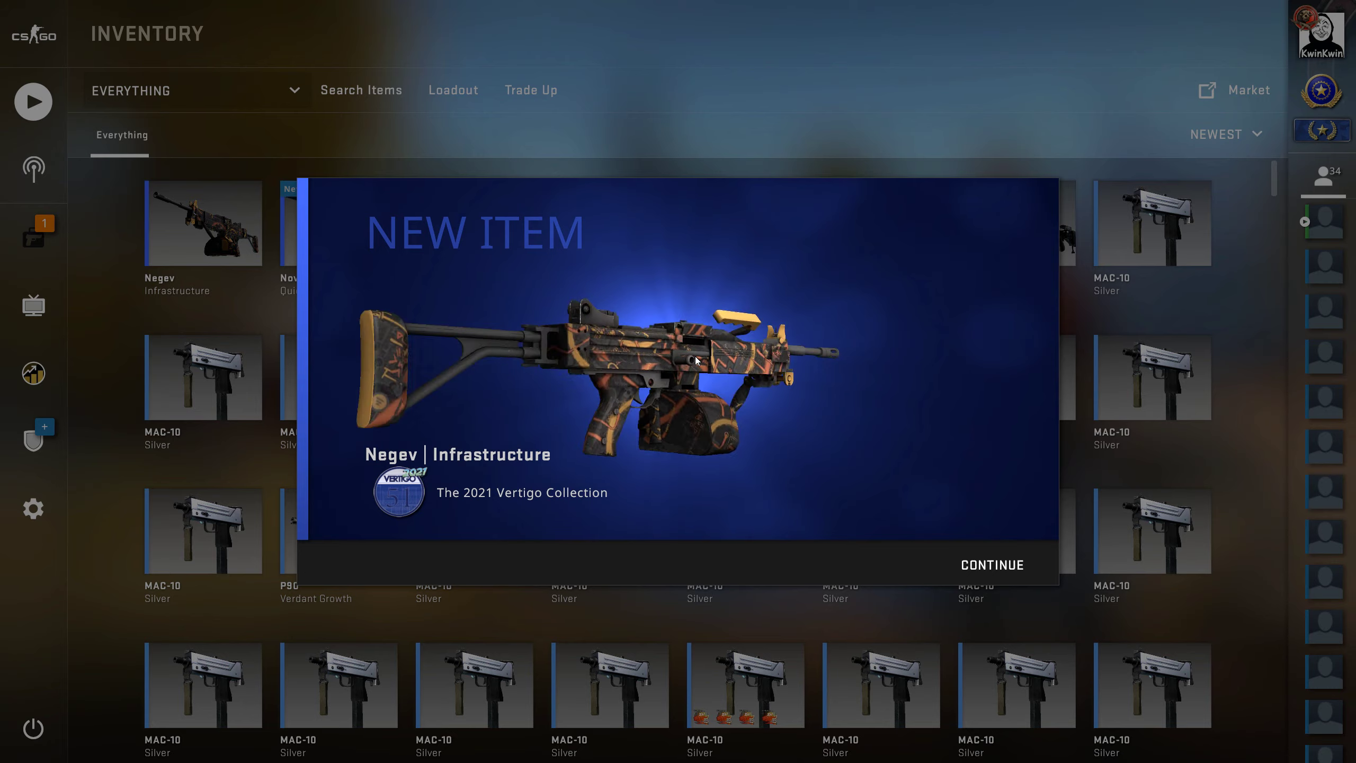
{"action": "key", "text": "Escape"}
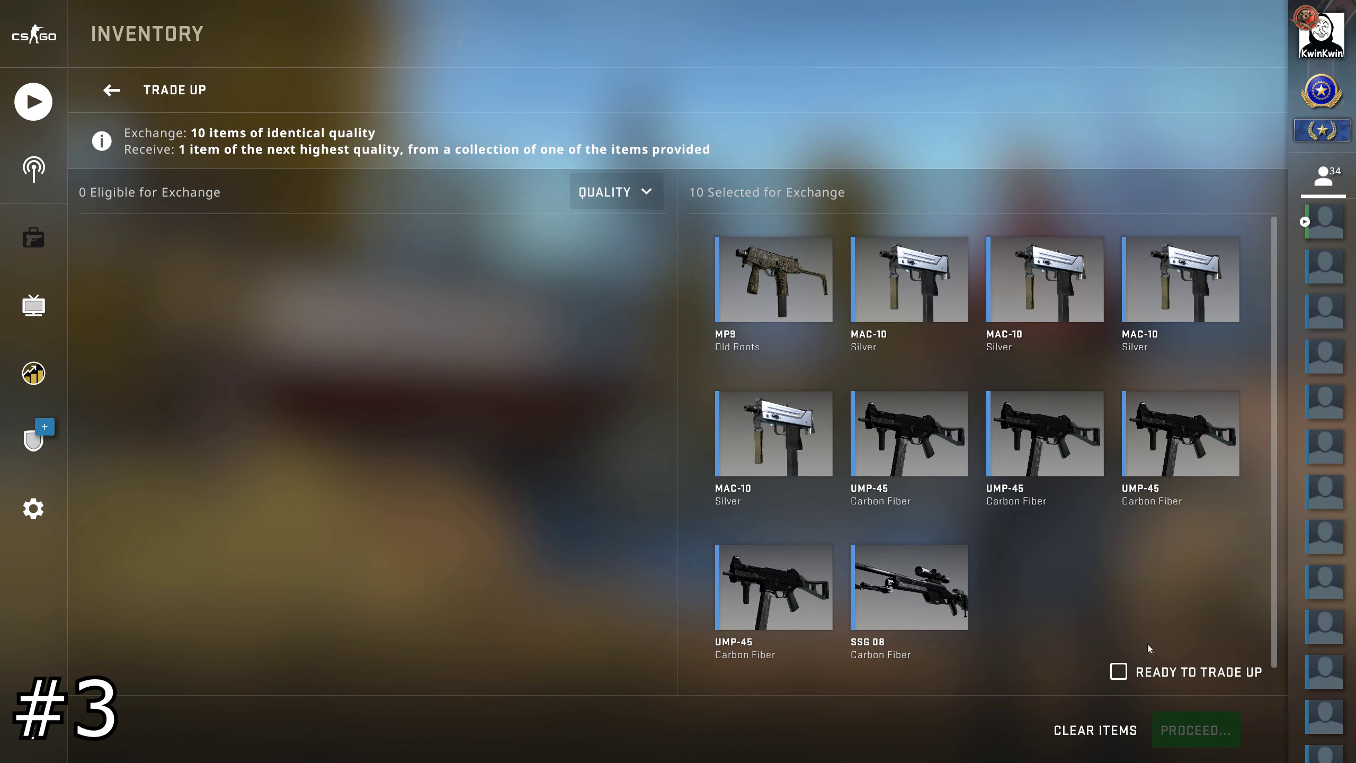
Run two more contracts for the P250 | Black & Tan and Desert Eagle | Meteorite
{"action": "left_click", "coordinate": [1155, 672]}
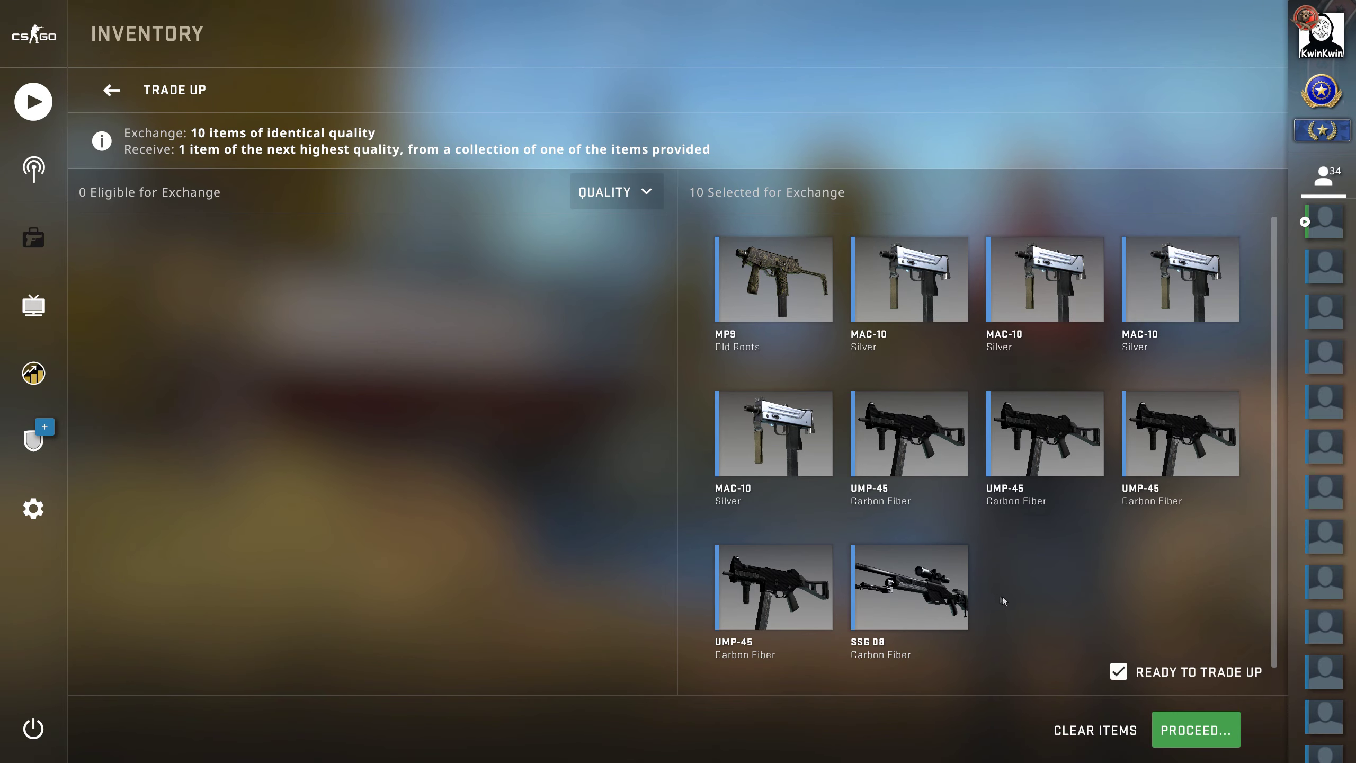
{"action": "left_click", "coordinate": [1196, 730]}
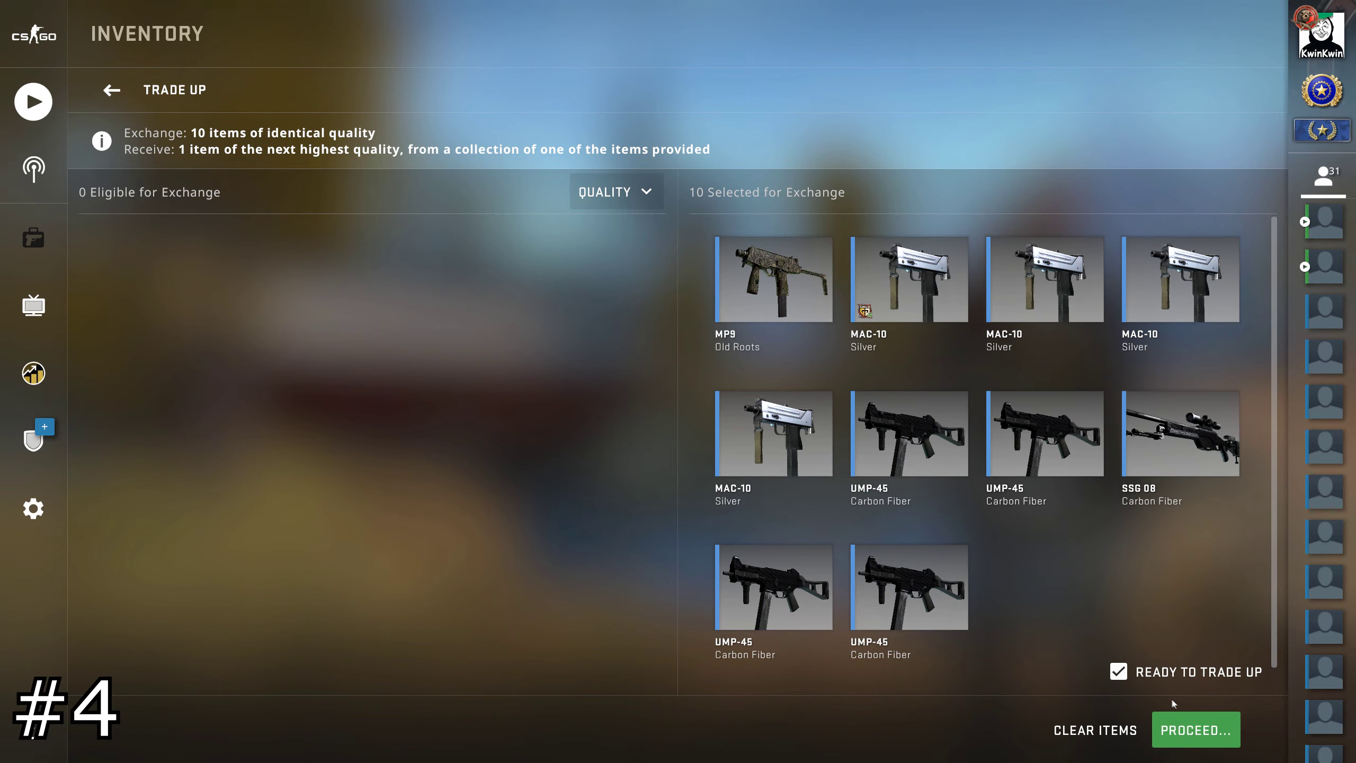
{"action": "left_click", "coordinate": [1193, 729]}
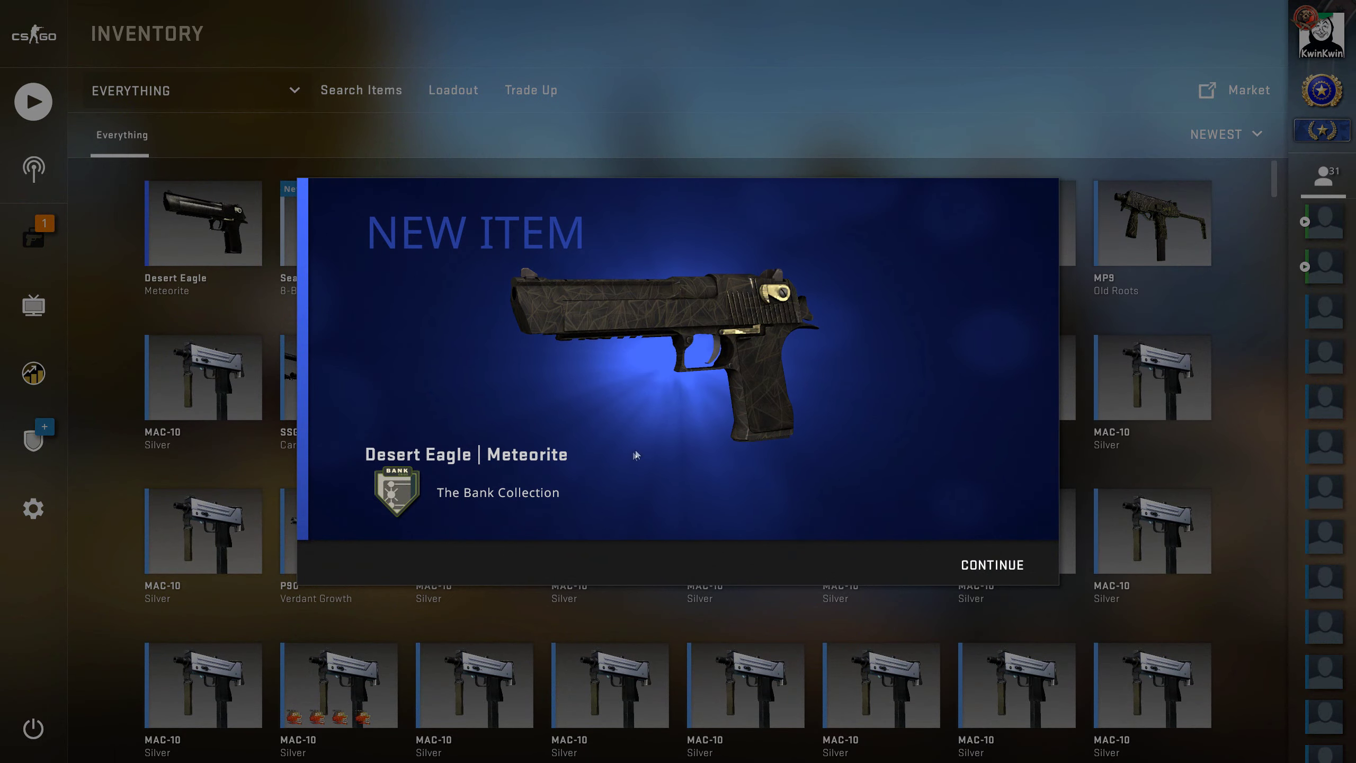
{"action": "mouse_move", "coordinate": [636, 455]}
{"action": "left_mouse_down"}
{"action": "mouse_move", "coordinate": [385, 433]}
{"action": "mouse_move", "coordinate": [794, 445]}
{"action": "left_mouse_up"}
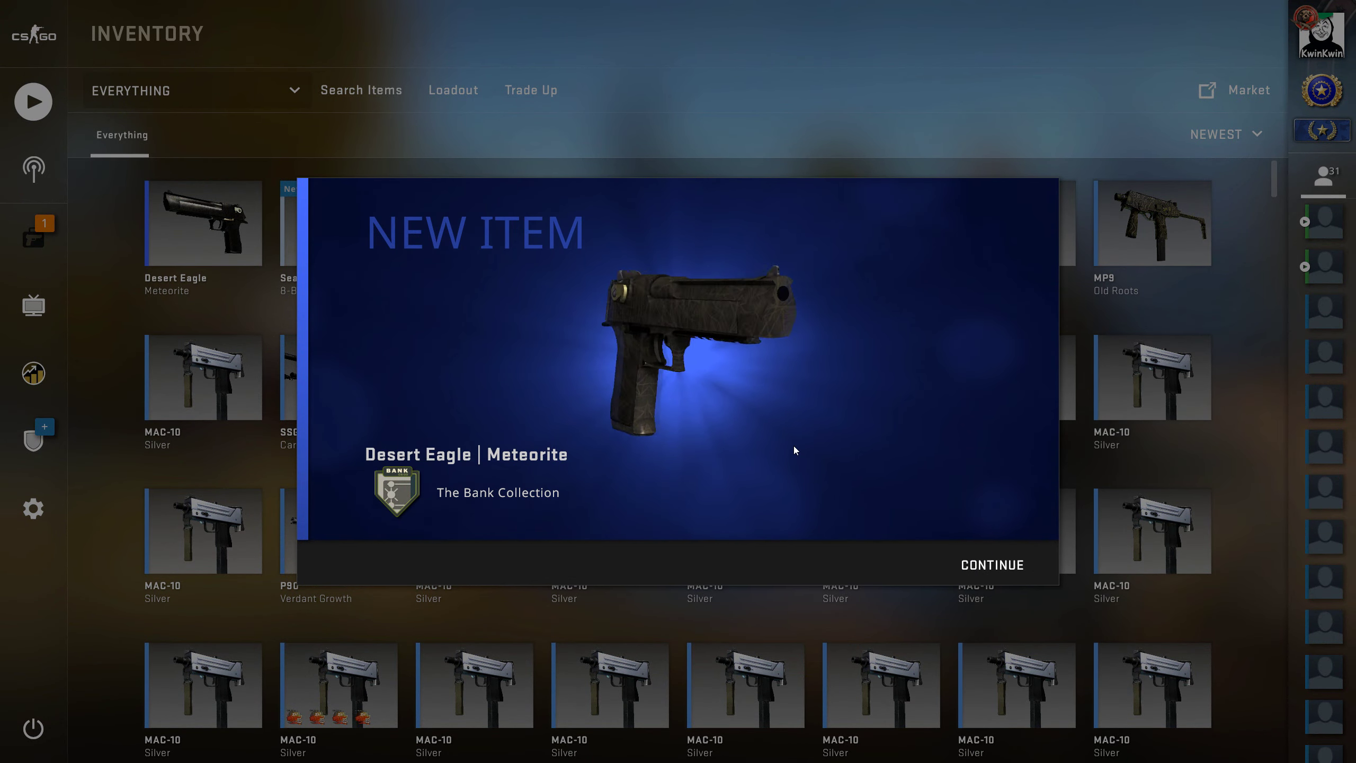
{"action": "left_click", "coordinate": [986, 565]}
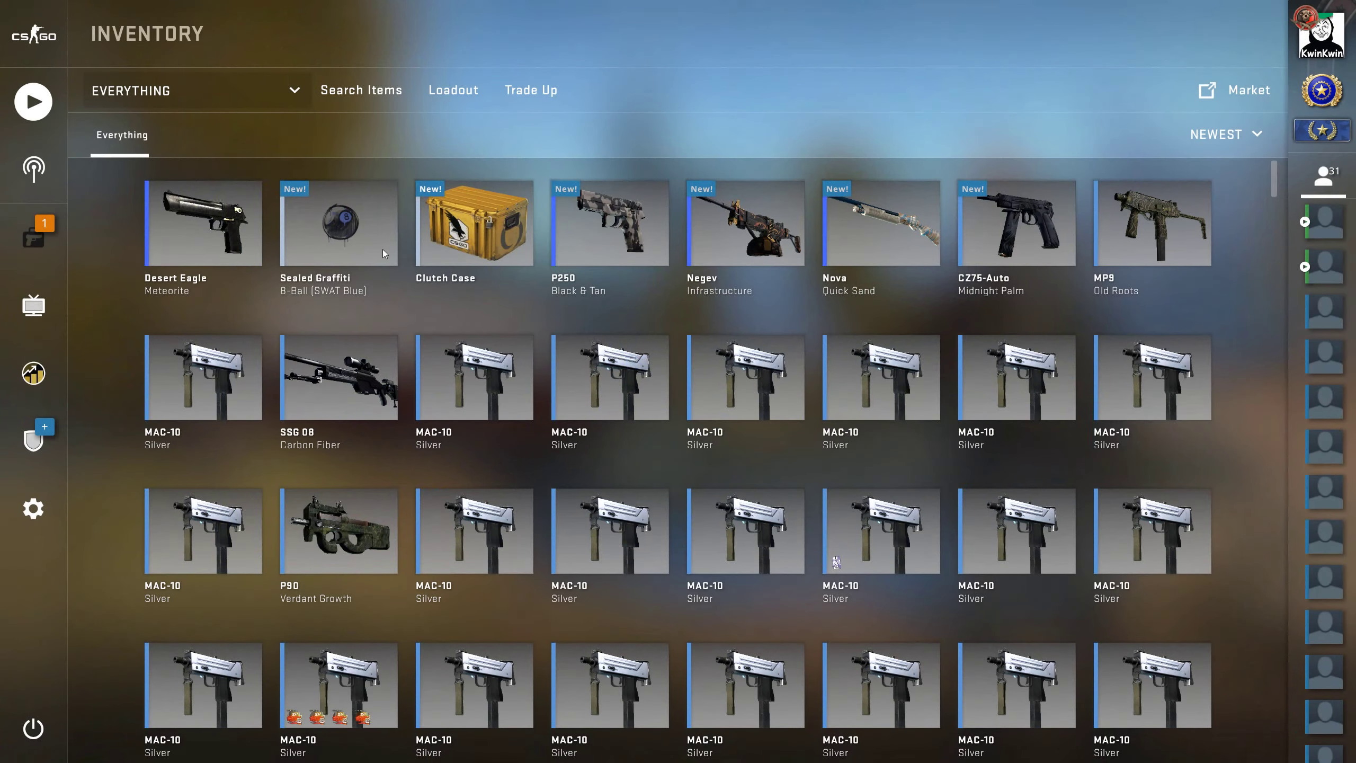
Inspect the Desert Eagle | Meteorite in detail, then close the view
{"action": "right_click", "coordinate": [212, 190]}
{"action": "left_click", "coordinate": [255, 205]}
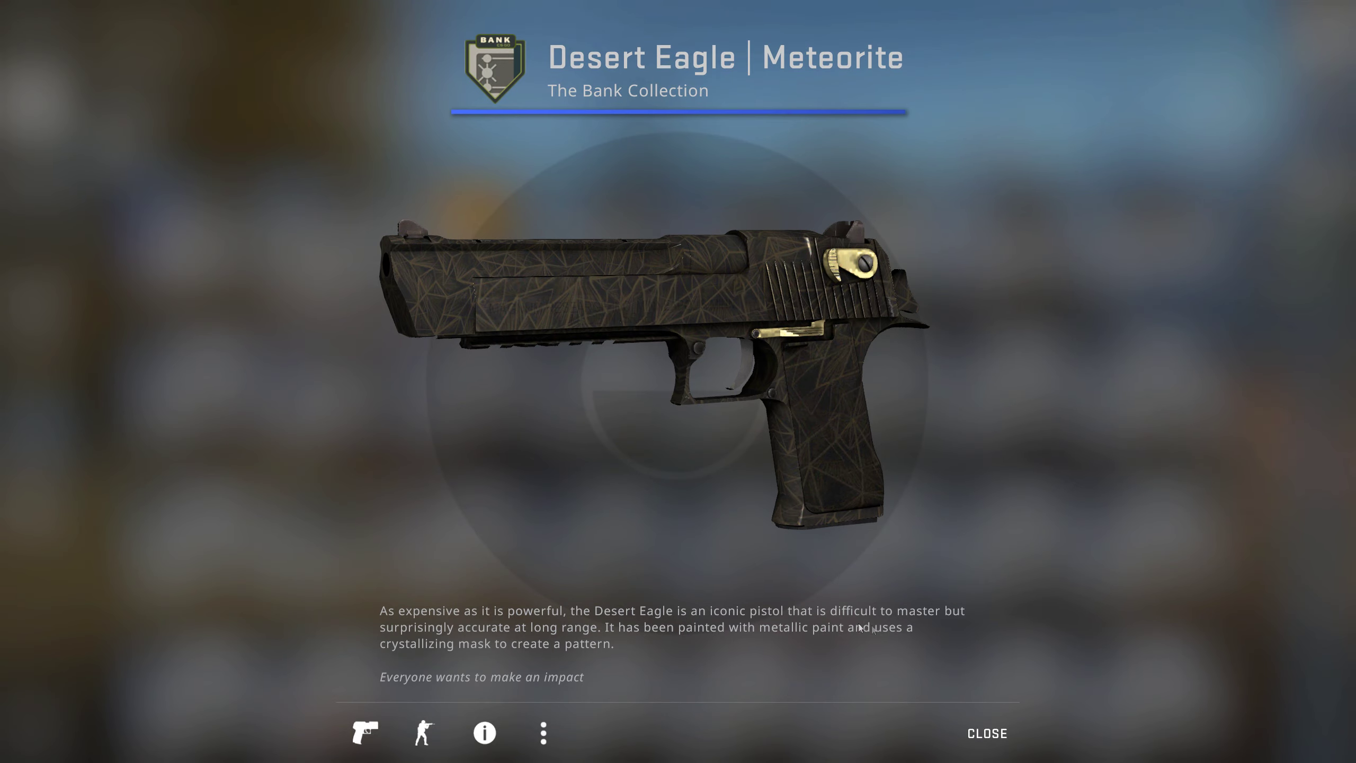
{"action": "left_click", "coordinate": [987, 734]}
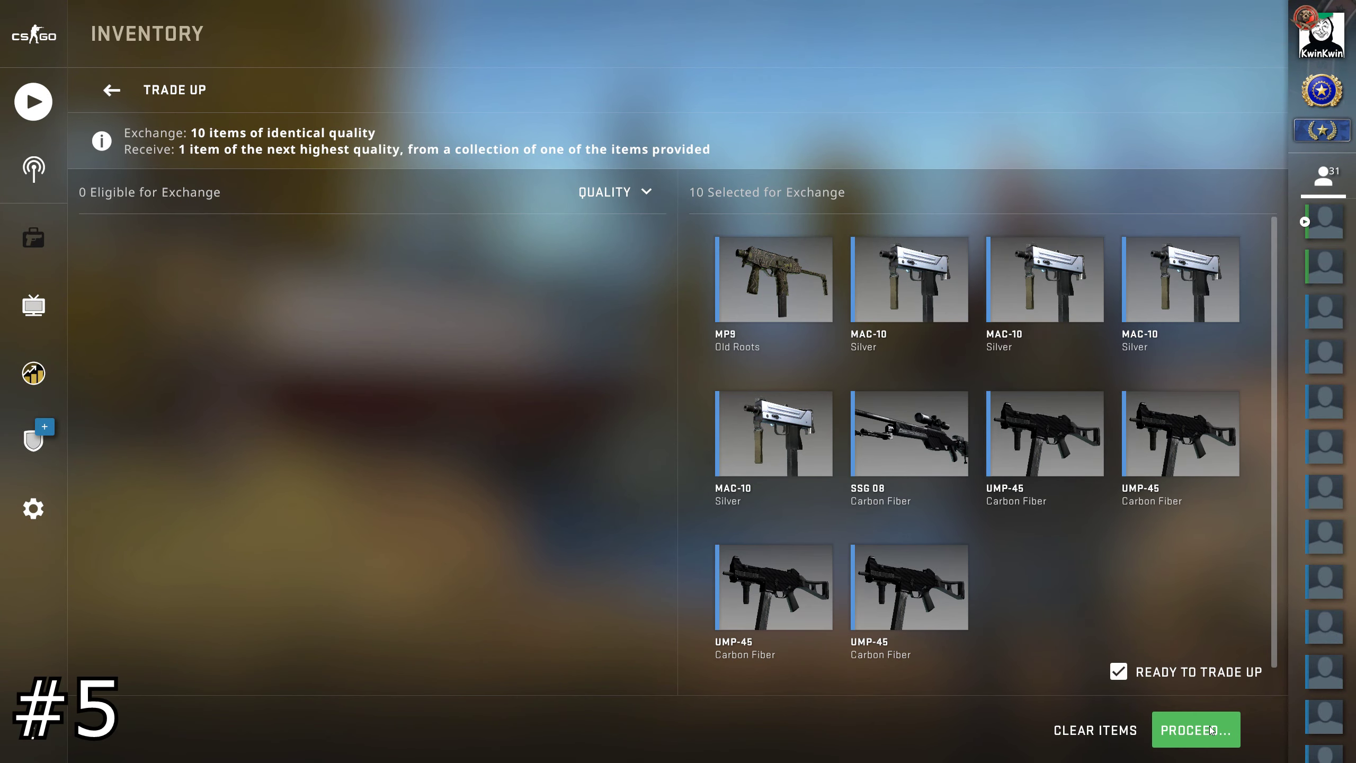
Run the next trade-up contract and dismiss the new item announcement
{"action": "left_click", "coordinate": [1195, 730]}
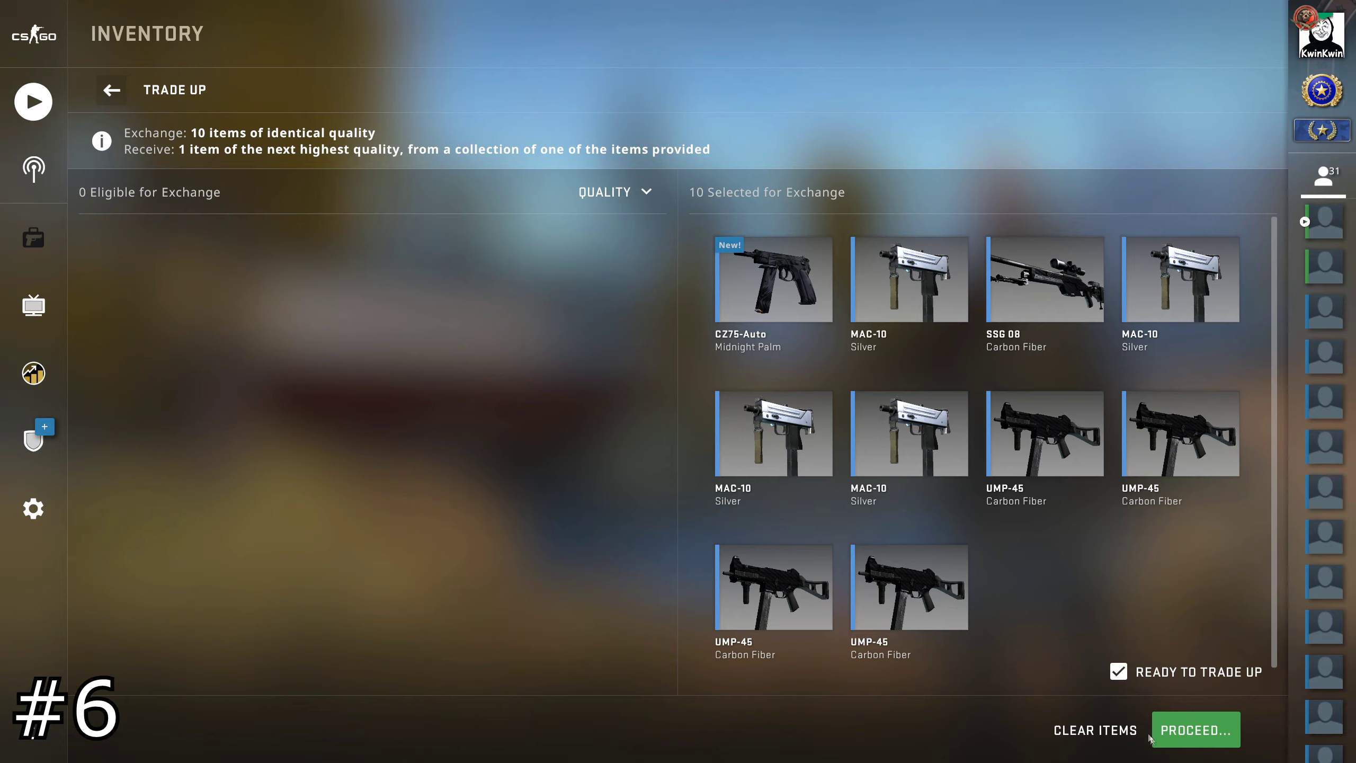
{"action": "left_click", "coordinate": [1054, 281]}
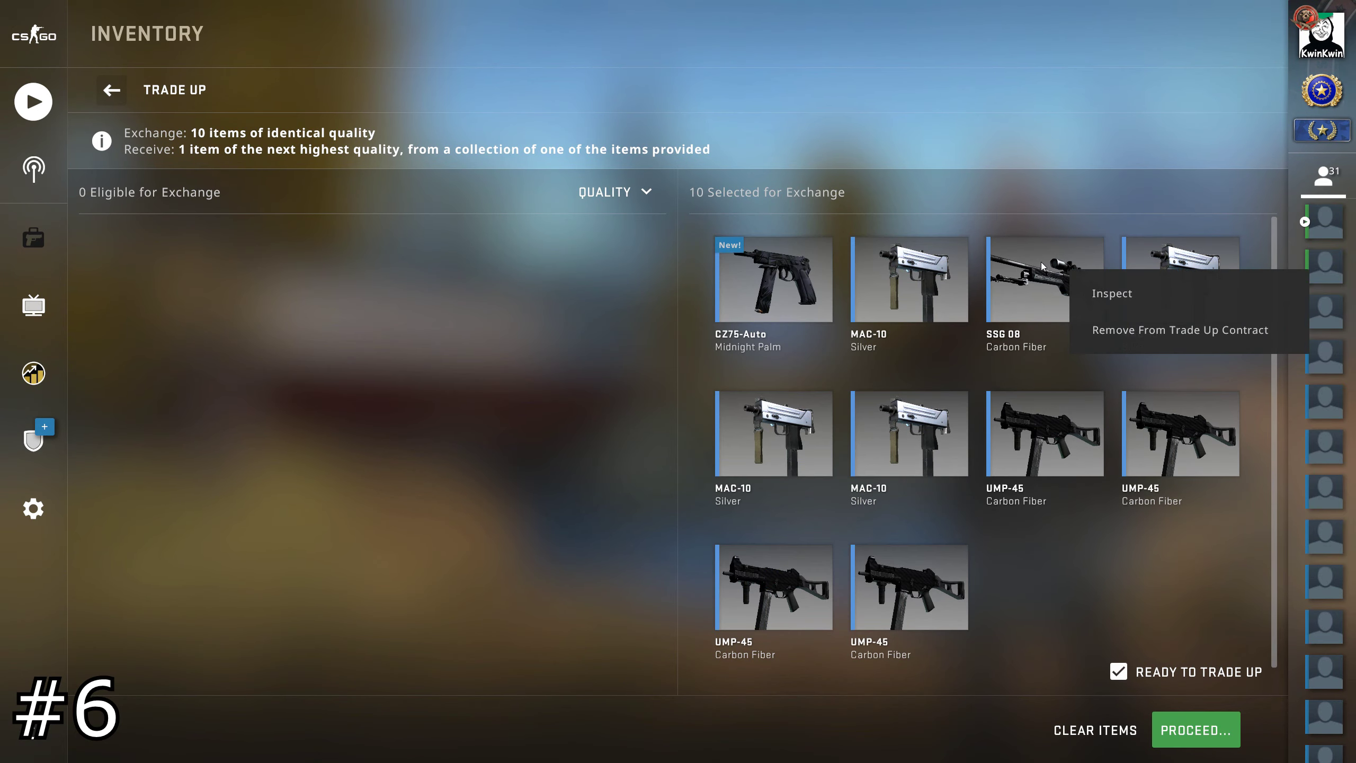
{"action": "left_click", "coordinate": [1197, 731]}
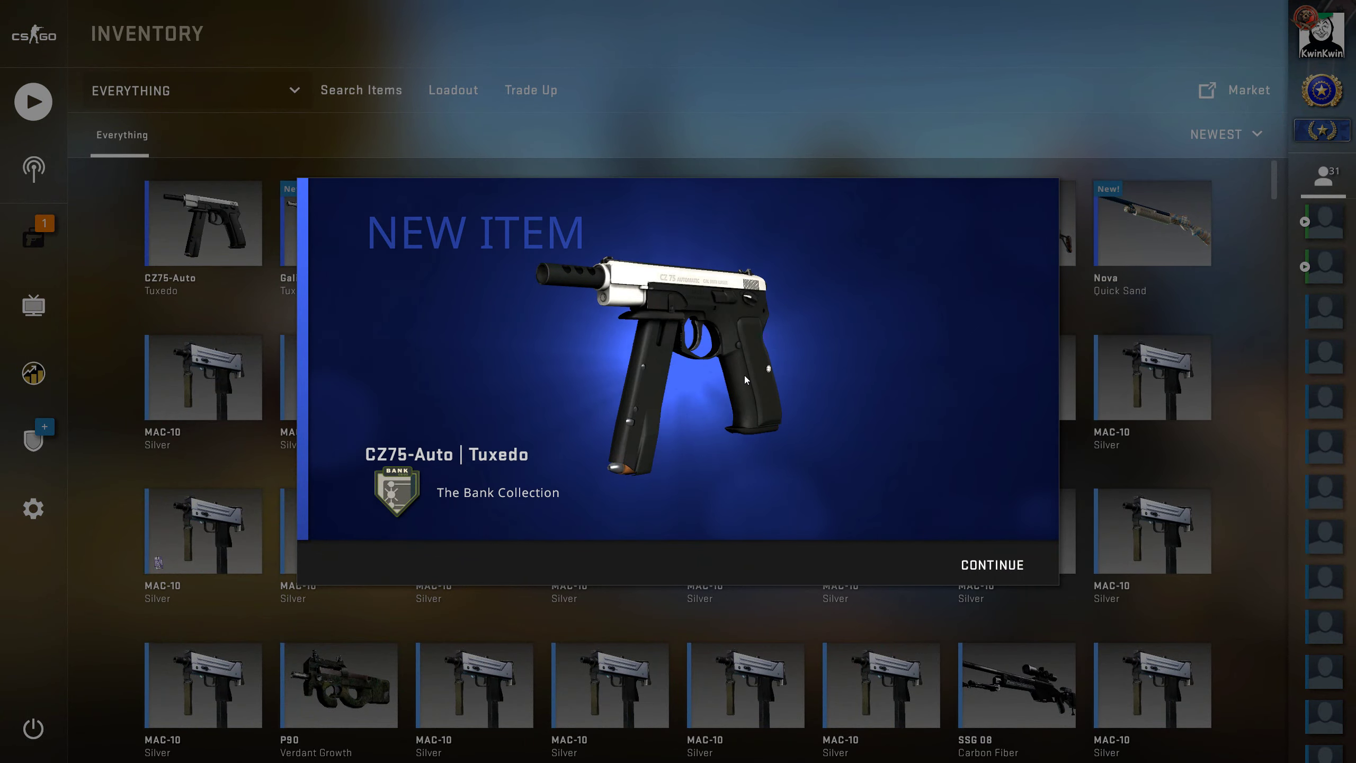
{"action": "key", "text": "Escape"}
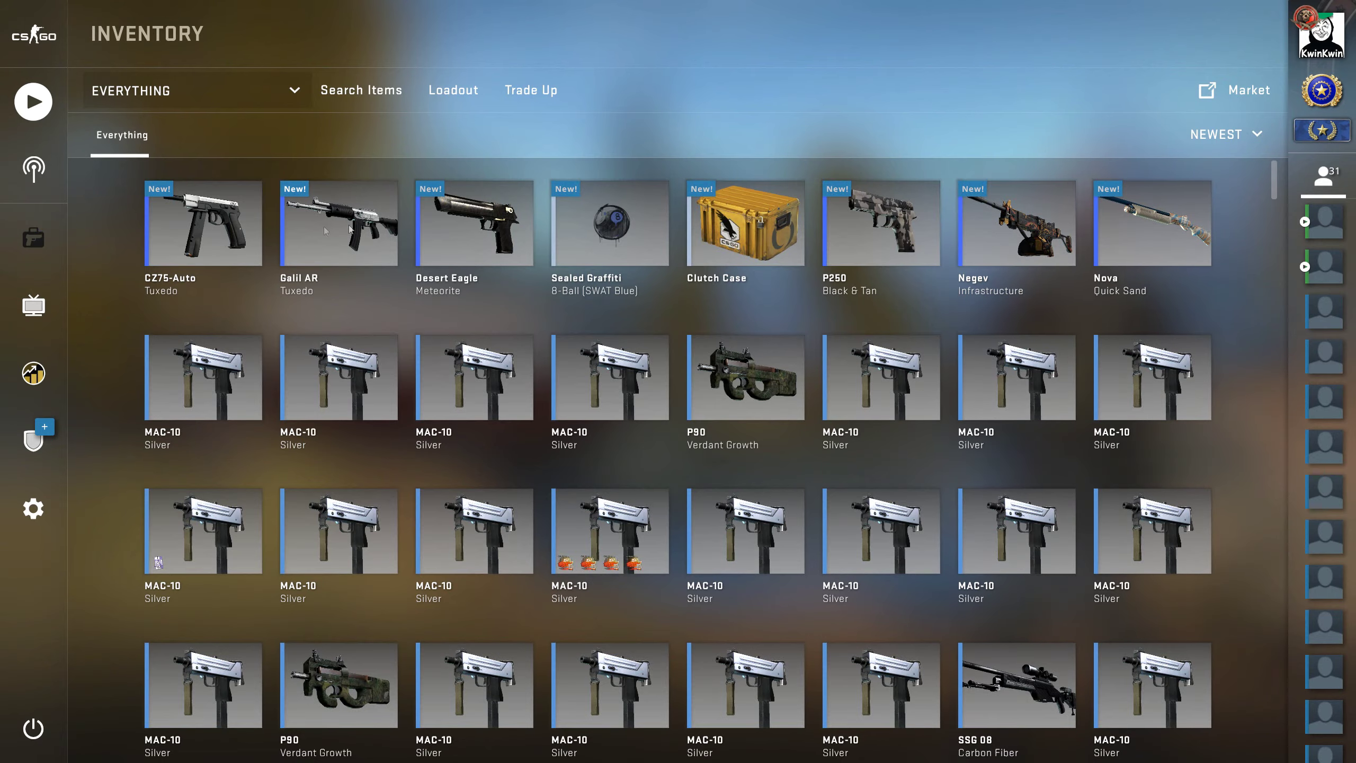
Inspect the CZ75-Auto | Tuxedo and Galil AR | Tuxedo for their wear
{"action": "right_click", "coordinate": [254, 220]}
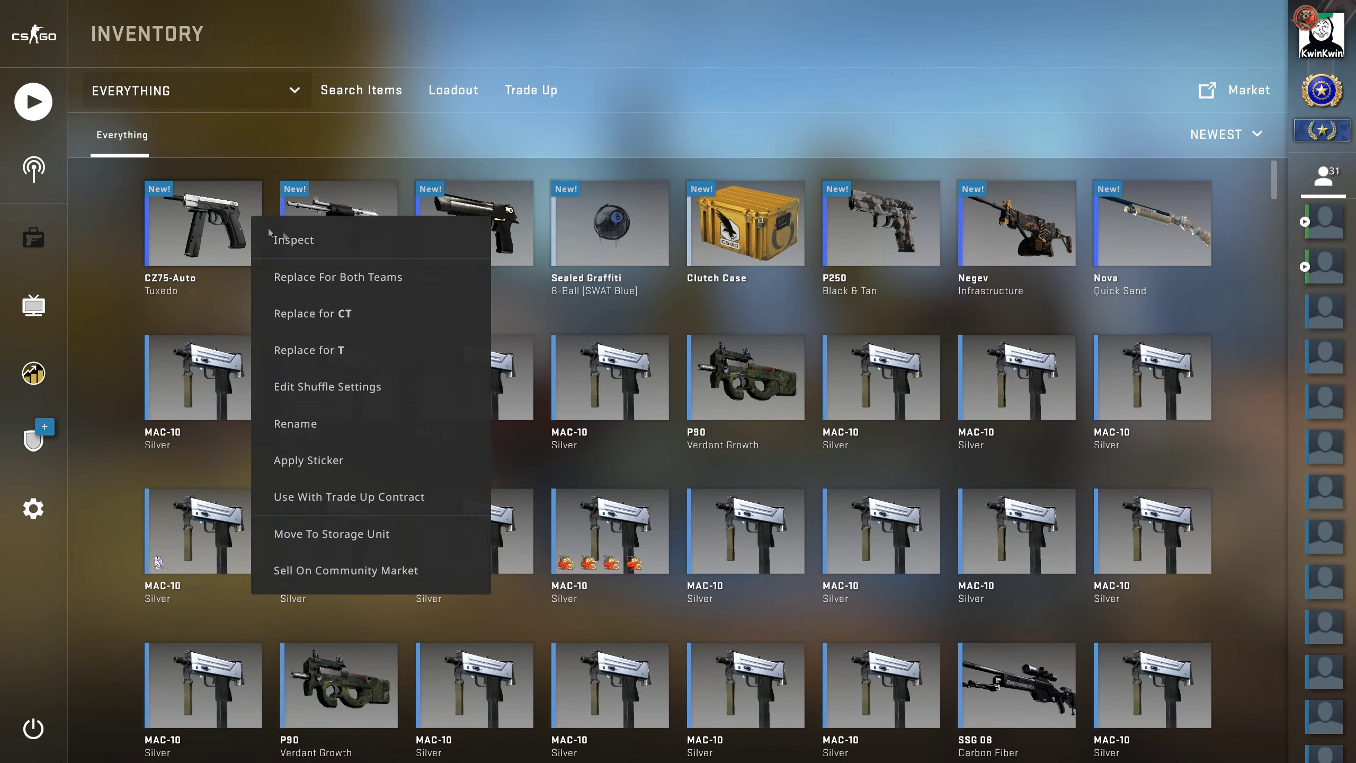
{"action": "left_click", "coordinate": [286, 227]}
{"action": "mouse_move", "coordinate": [485, 733]}
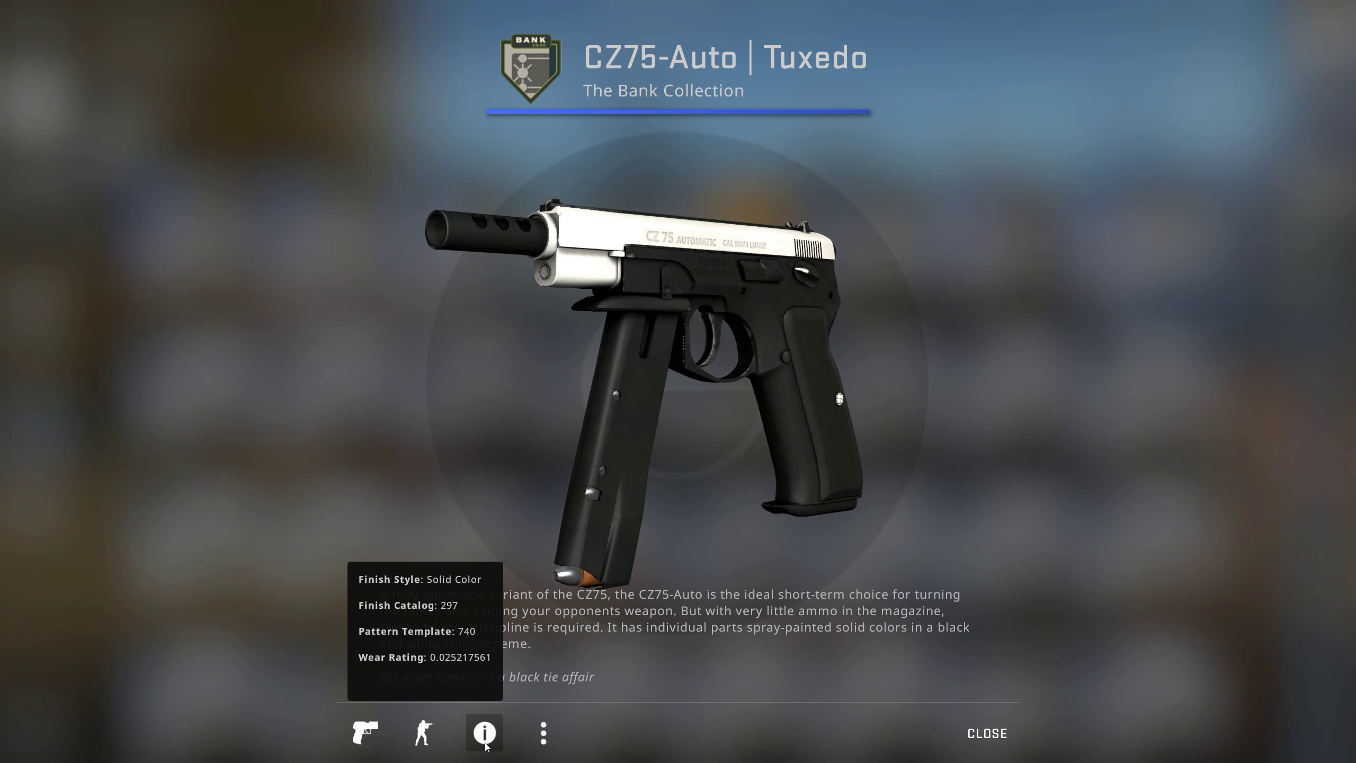
{"action": "key", "text": "Escape"}
{"action": "right_click", "coordinate": [334, 221]}
{"action": "left_click", "coordinate": [414, 255]}
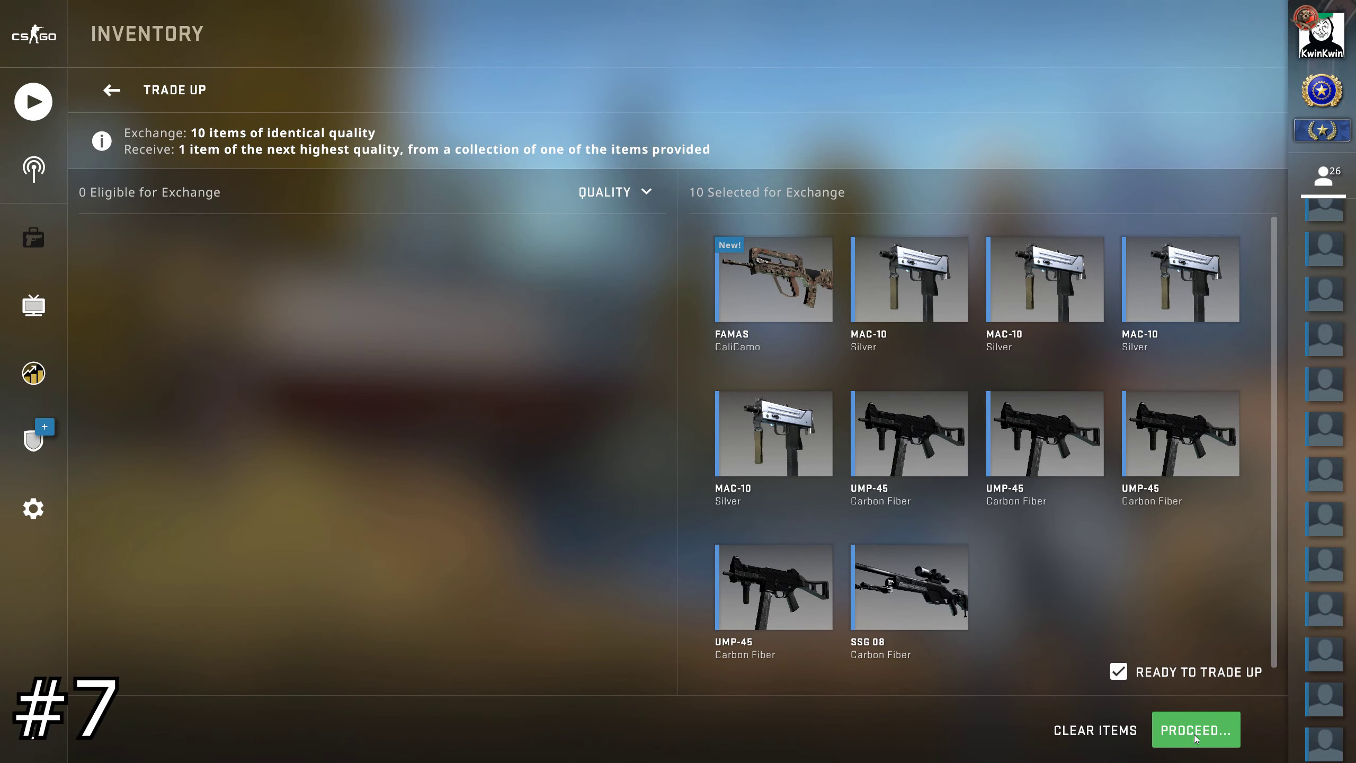
Run another contract, then rotate and inspect the new Desert Eagle | Meteorite
{"action": "left_click", "coordinate": [1195, 732]}
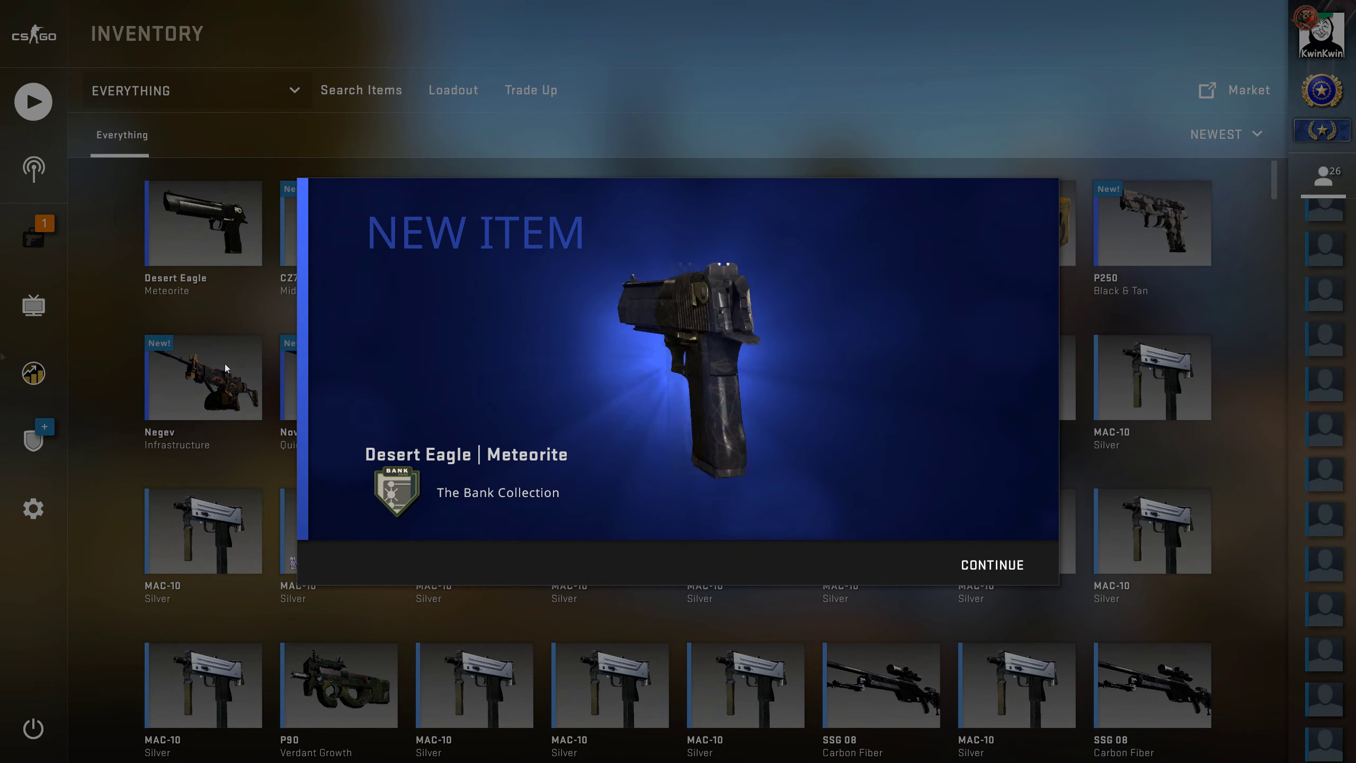
{"action": "left_click_drag", "start_coordinate": [562, 396], "coordinate": [682, 390]}
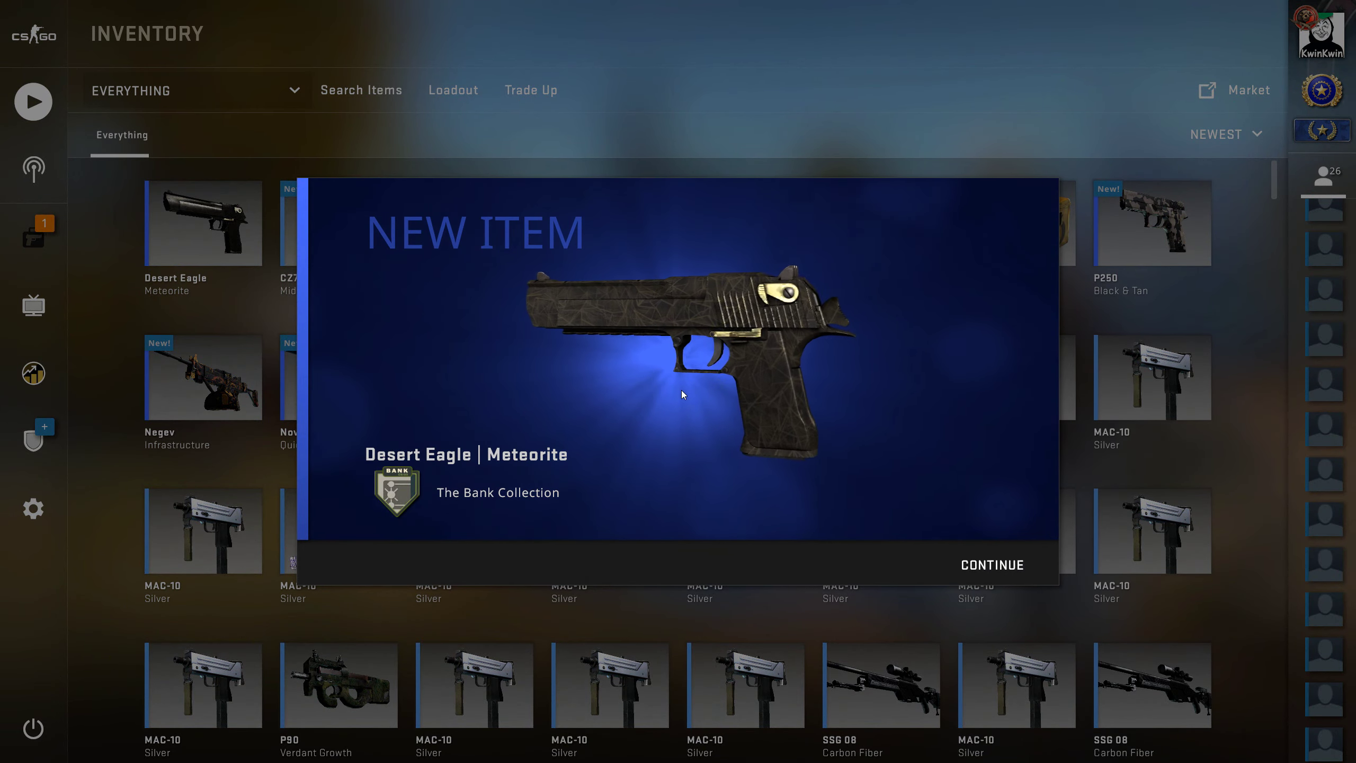
{"action": "key", "text": "Escape"}
{"action": "right_click", "coordinate": [189, 248]}
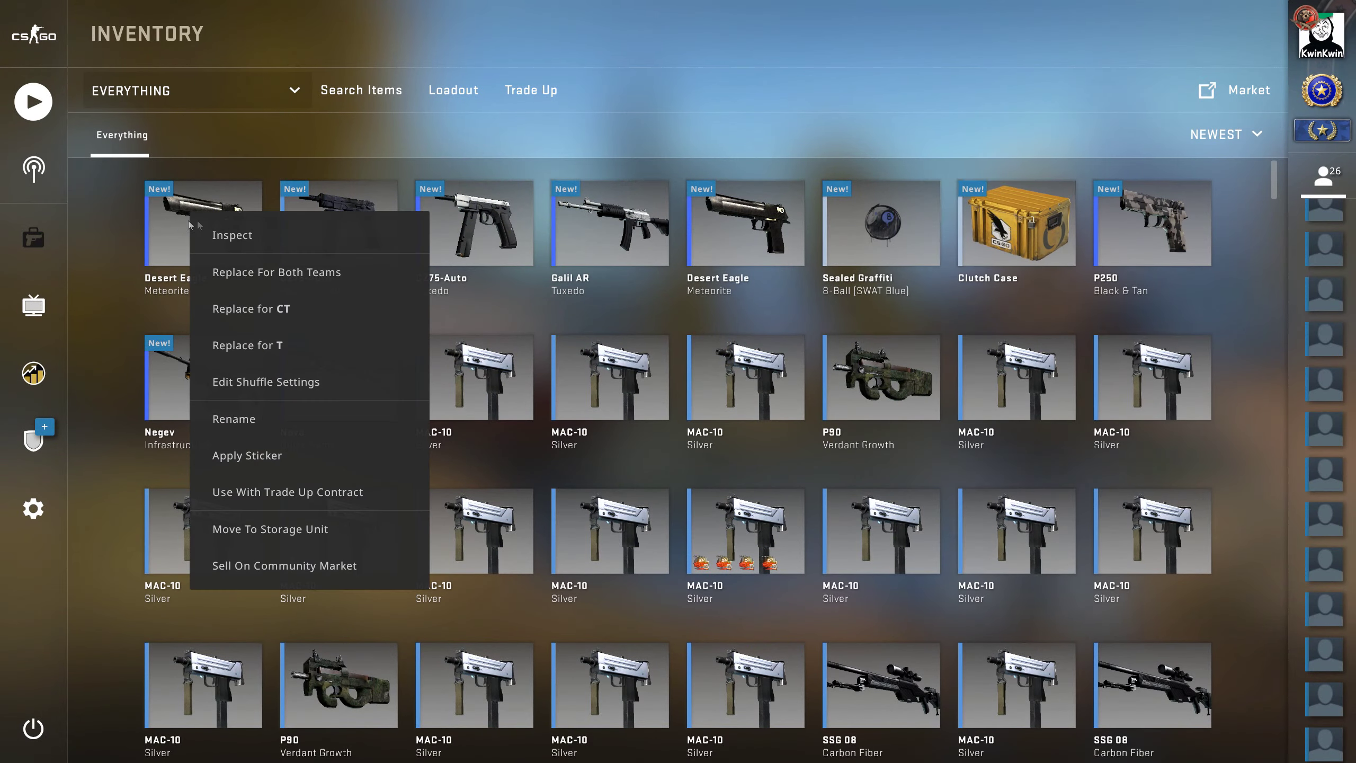
{"action": "left_click", "coordinate": [221, 265]}
{"action": "mouse_move", "coordinate": [485, 732]}
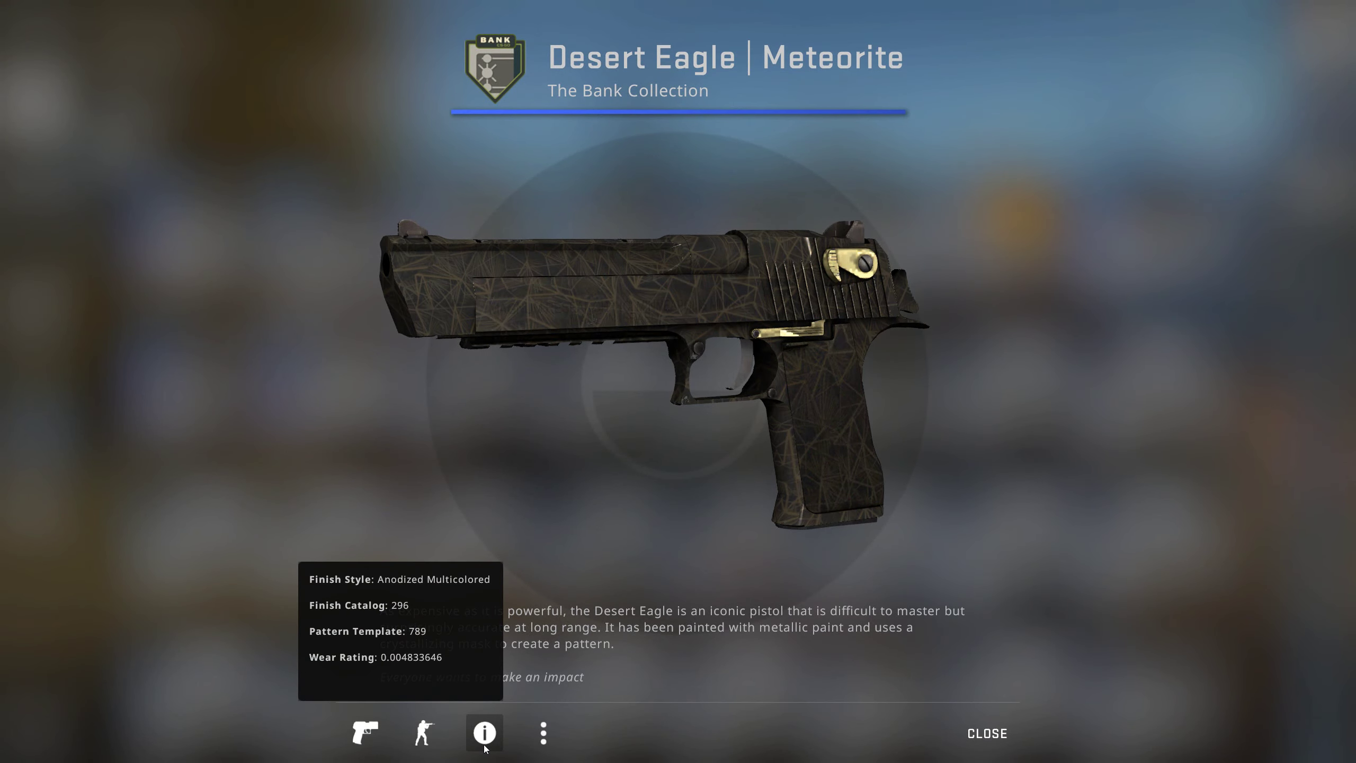
{"action": "key", "text": "Escape"}
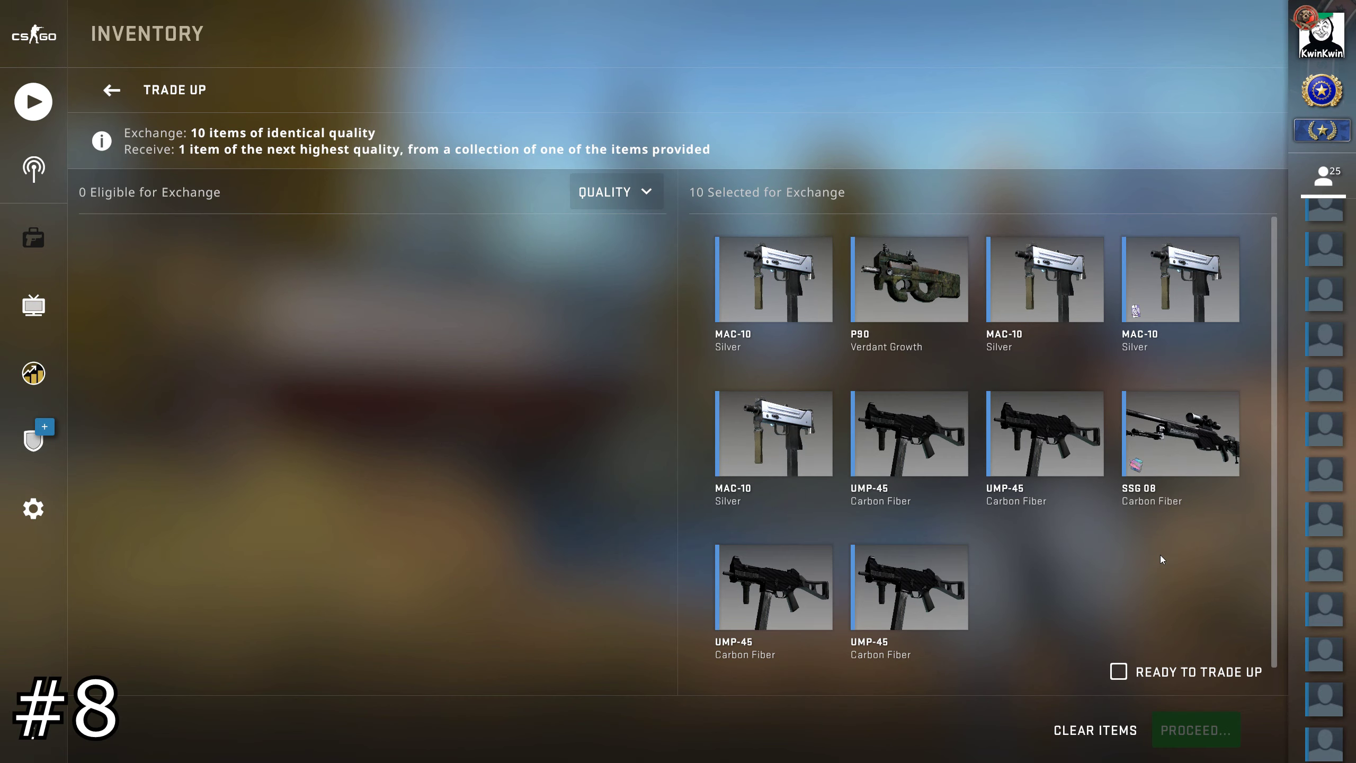
Run two ten-item contracts, viewing the Galil AR | Tuxedo and USP-S | Purple DDPAT reveals
{"action": "left_click", "coordinate": [1120, 671]}
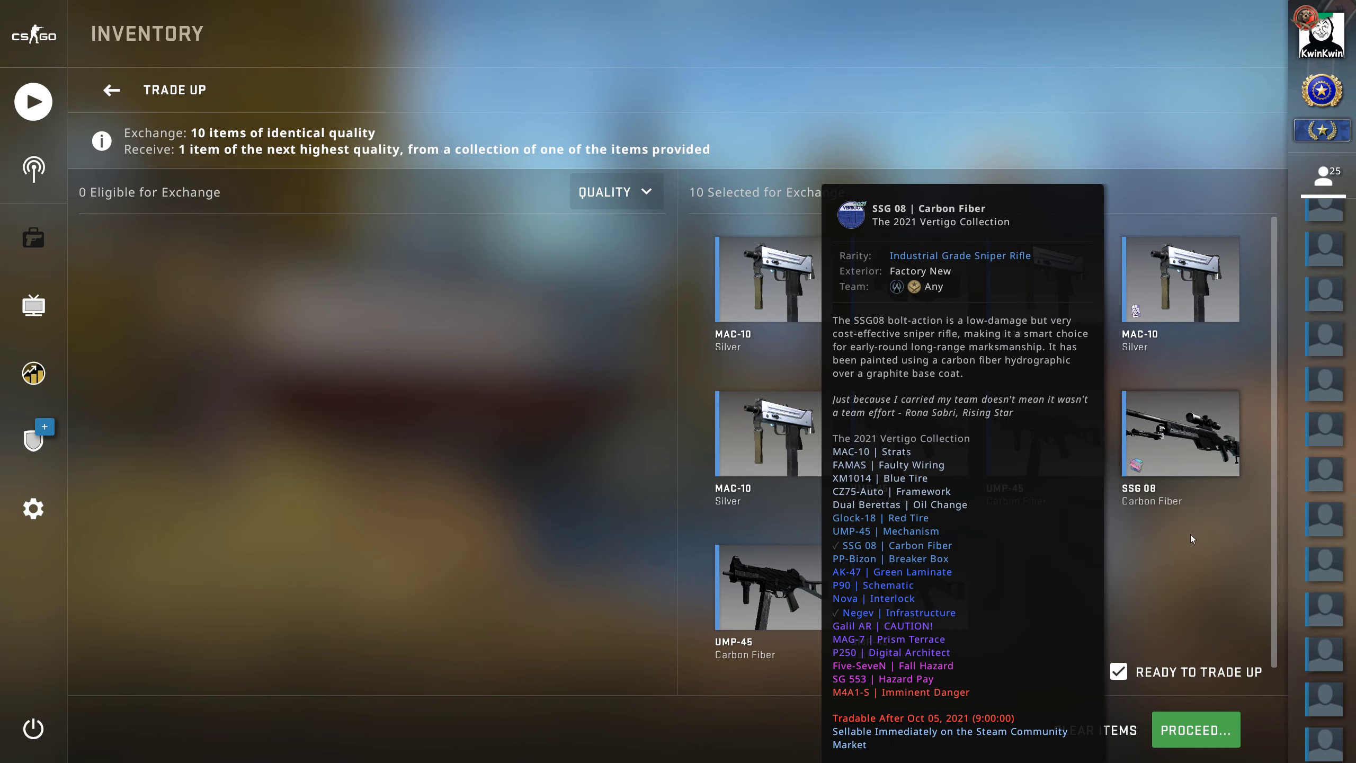
{"action": "left_click", "coordinate": [1195, 730]}
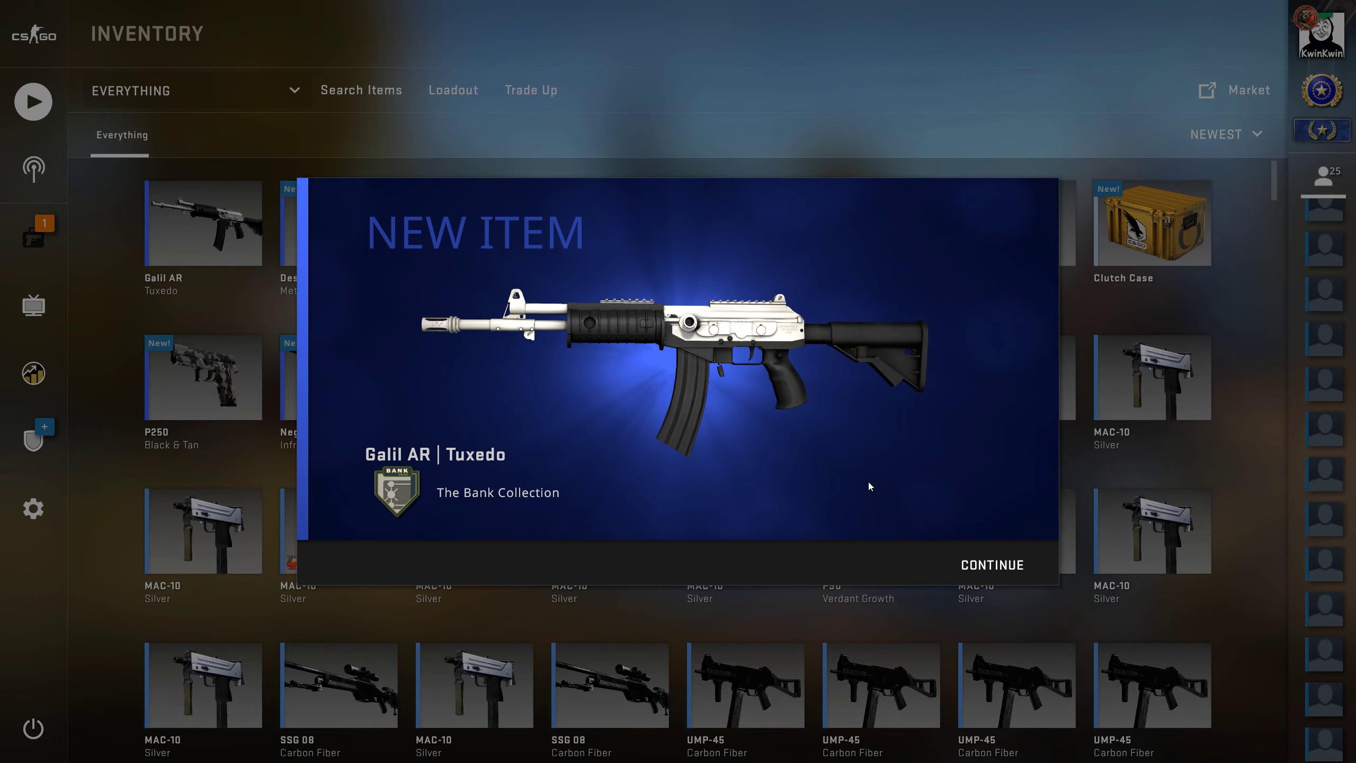
{"action": "left_click_drag", "start_coordinate": [839, 267], "coordinate": [507, 267]}
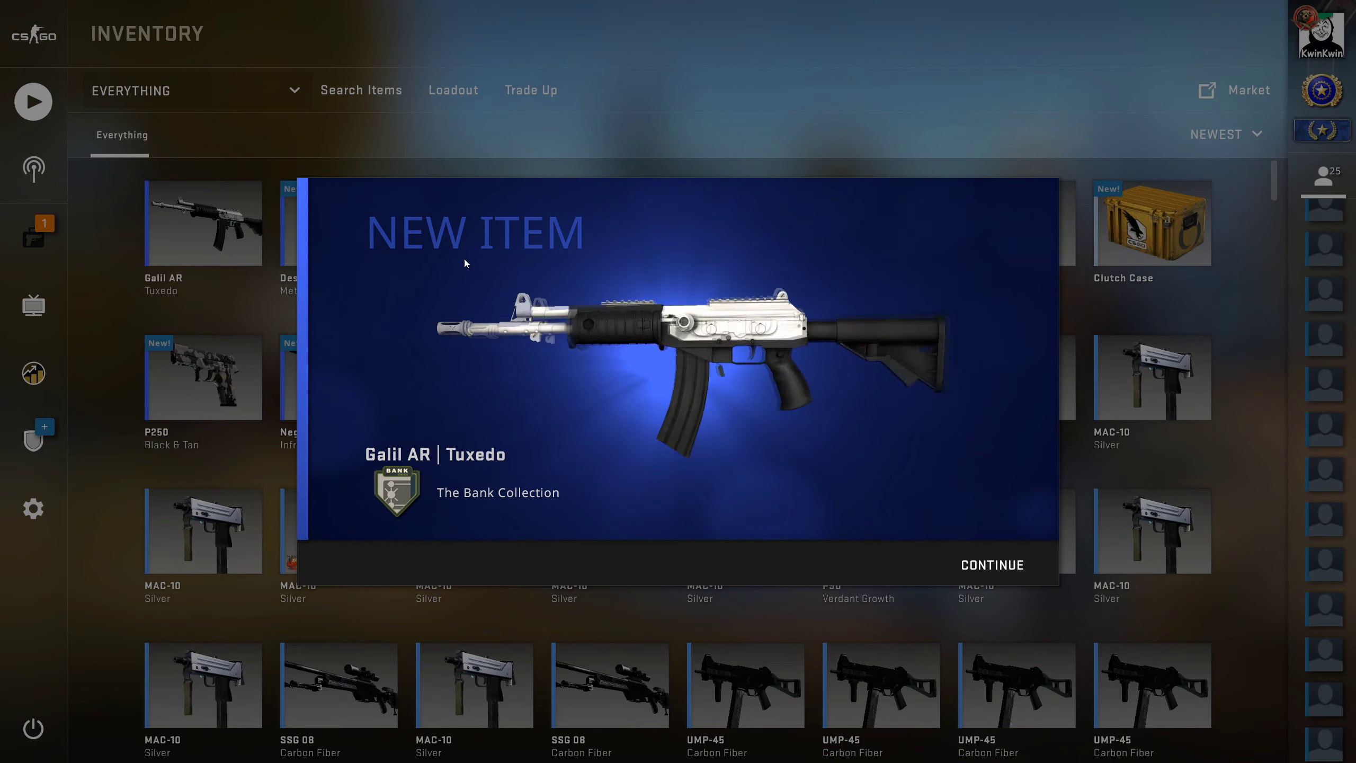
{"action": "left_click", "coordinate": [124, 221]}
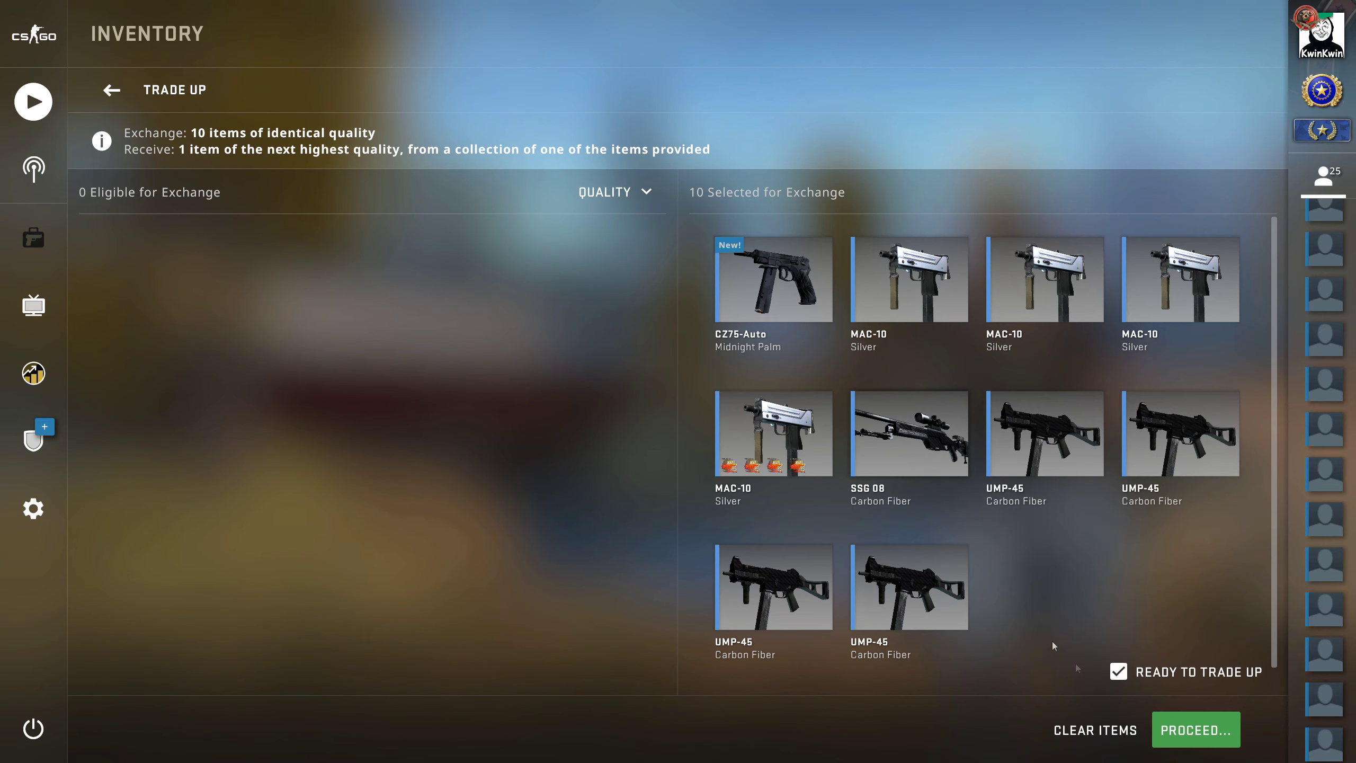
{"action": "left_click", "coordinate": [1195, 731]}
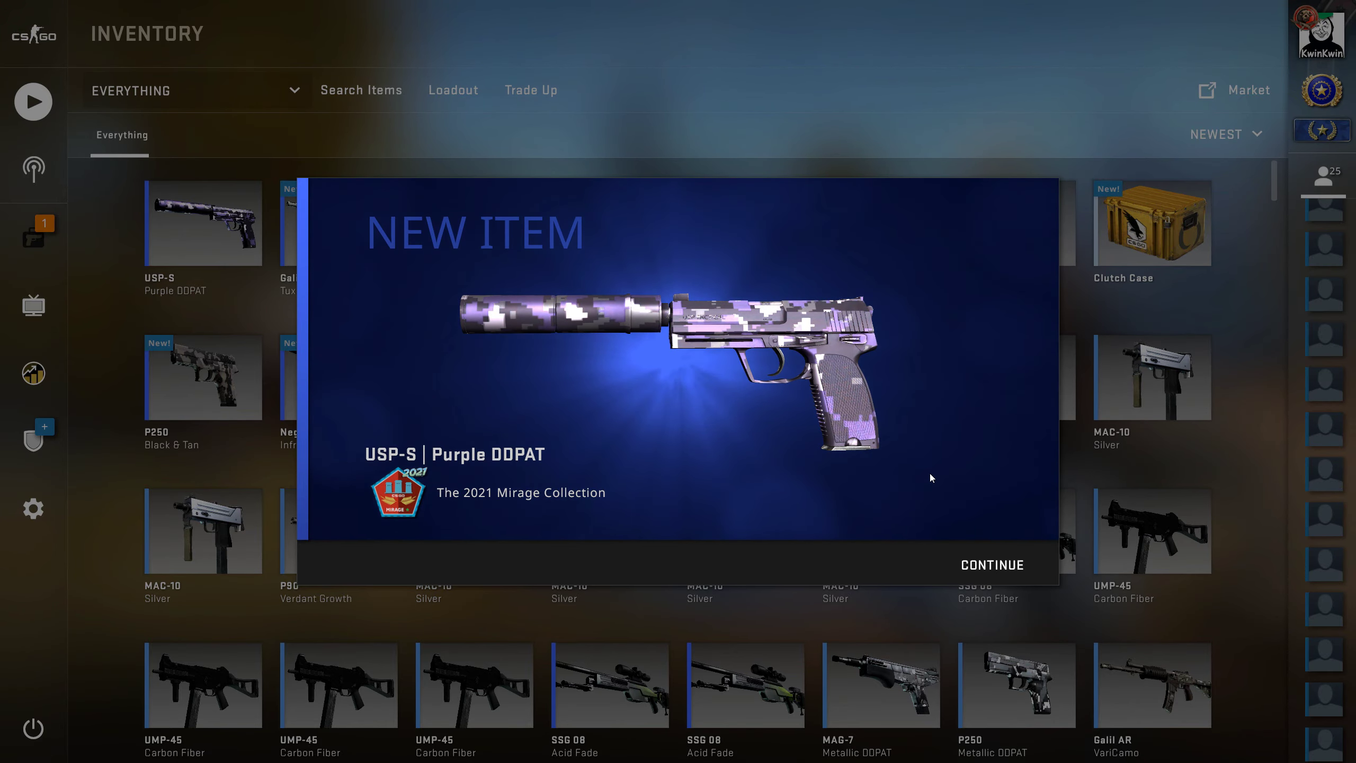
{"action": "left_click", "coordinate": [992, 566]}
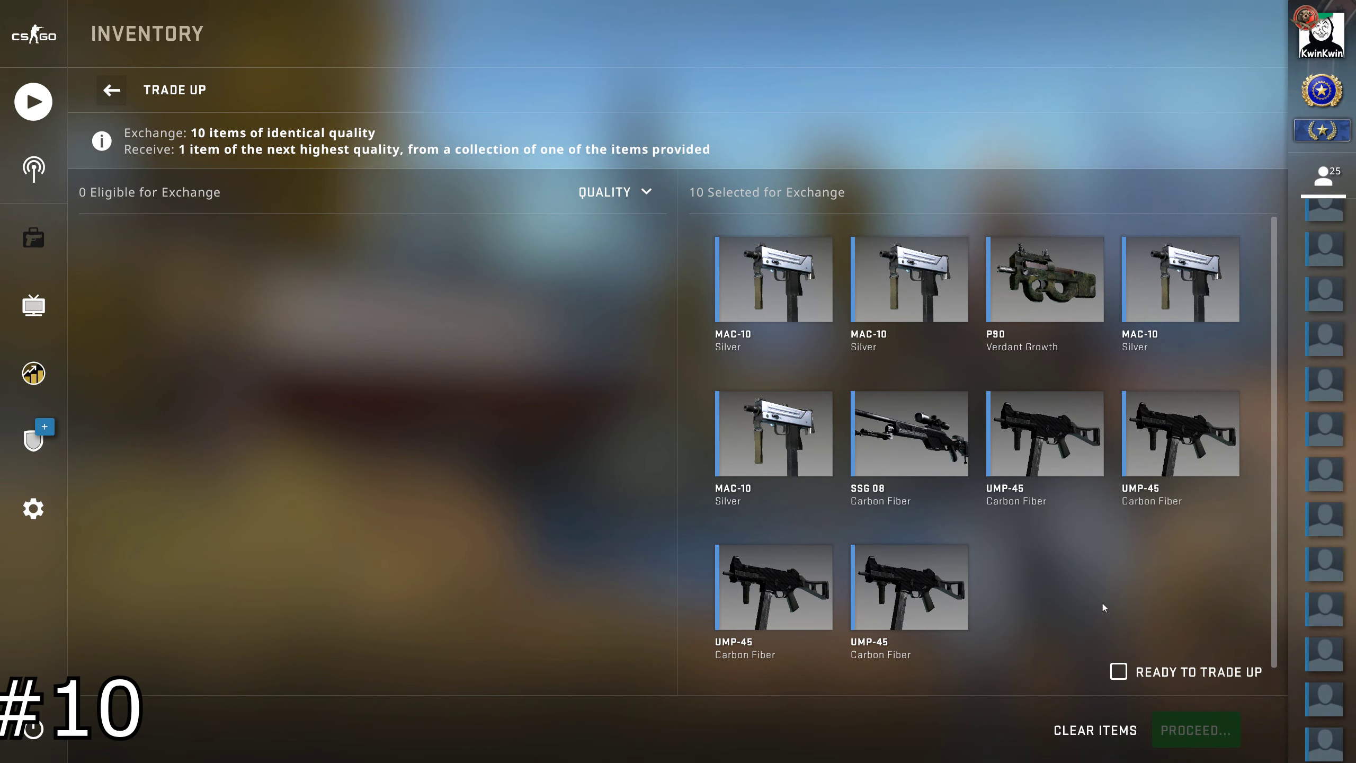
Mark the ten items ready, run the contract, and dismiss the M249 | Humidor reveal
{"action": "left_click", "coordinate": [1119, 673]}
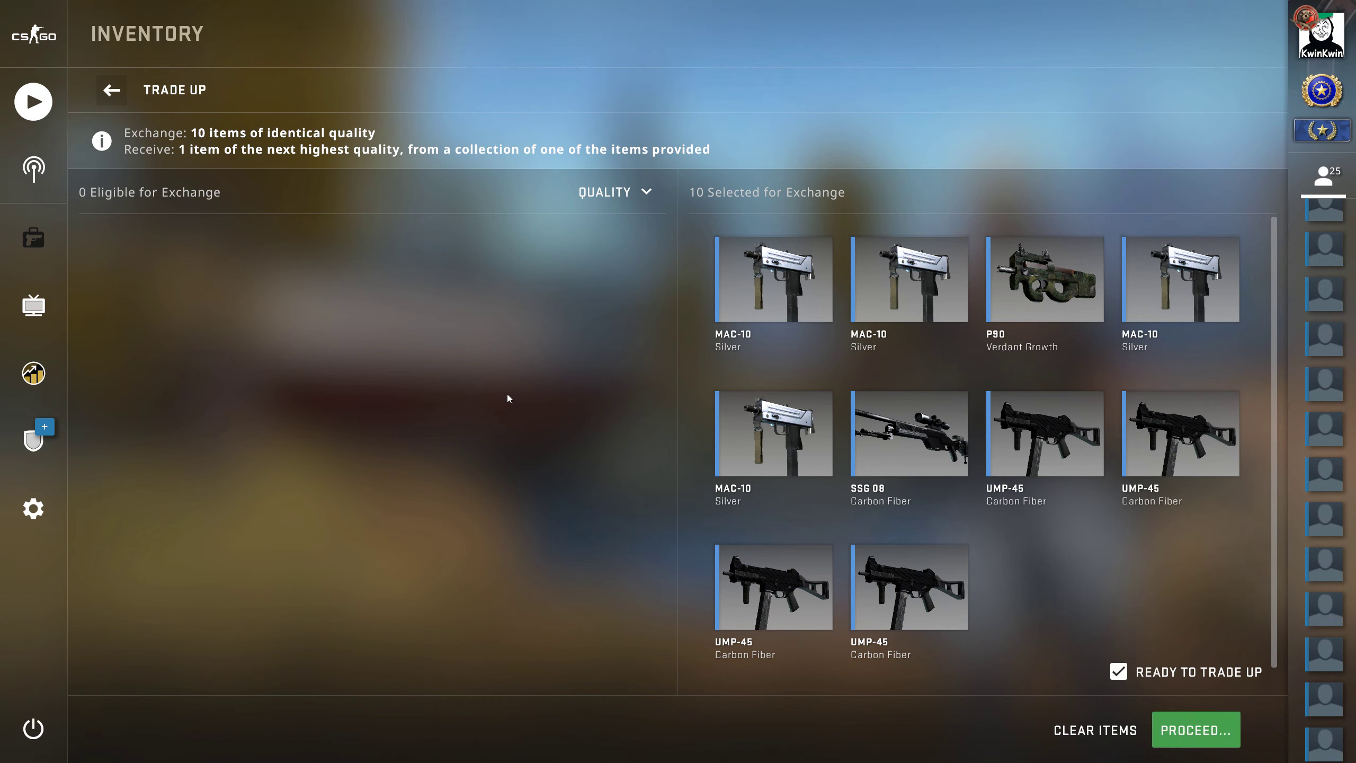
{"action": "left_click", "coordinate": [1195, 730]}
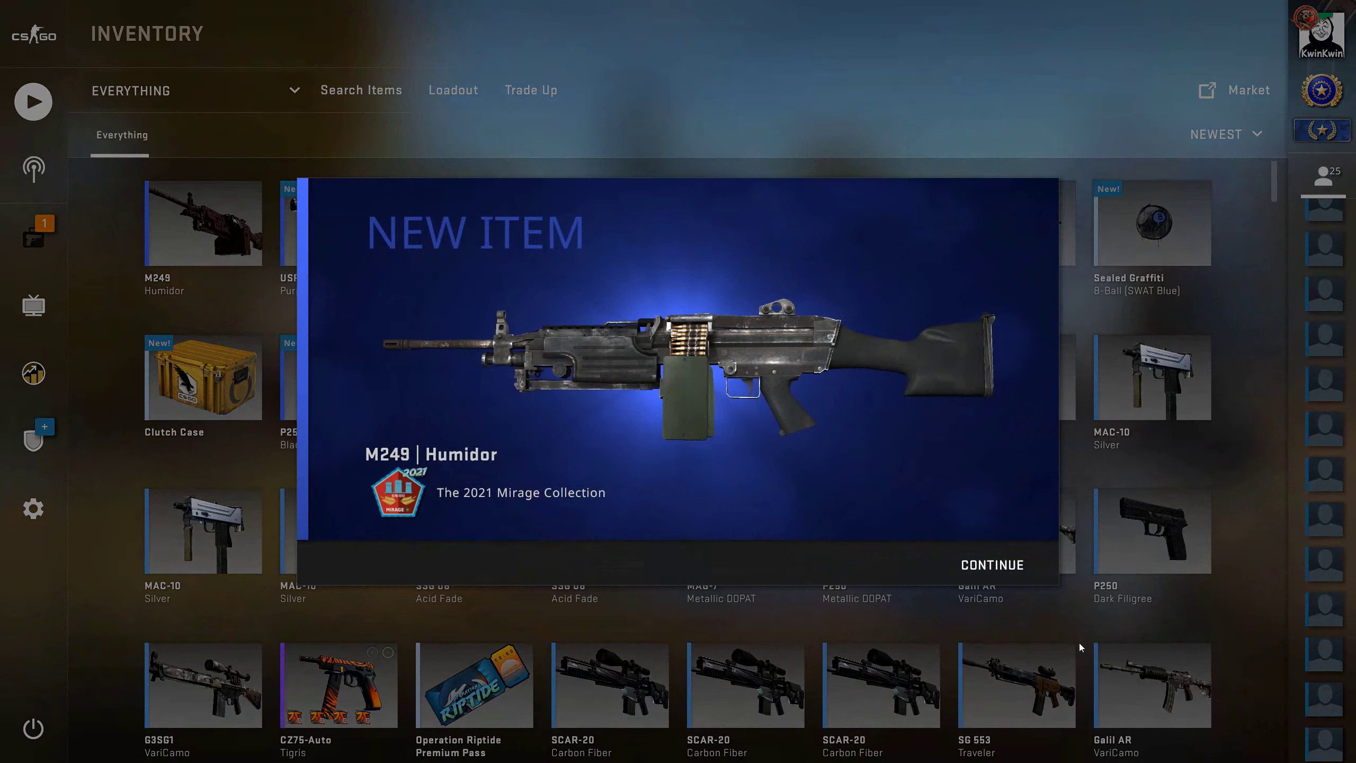
{"action": "left_click", "coordinate": [992, 477]}
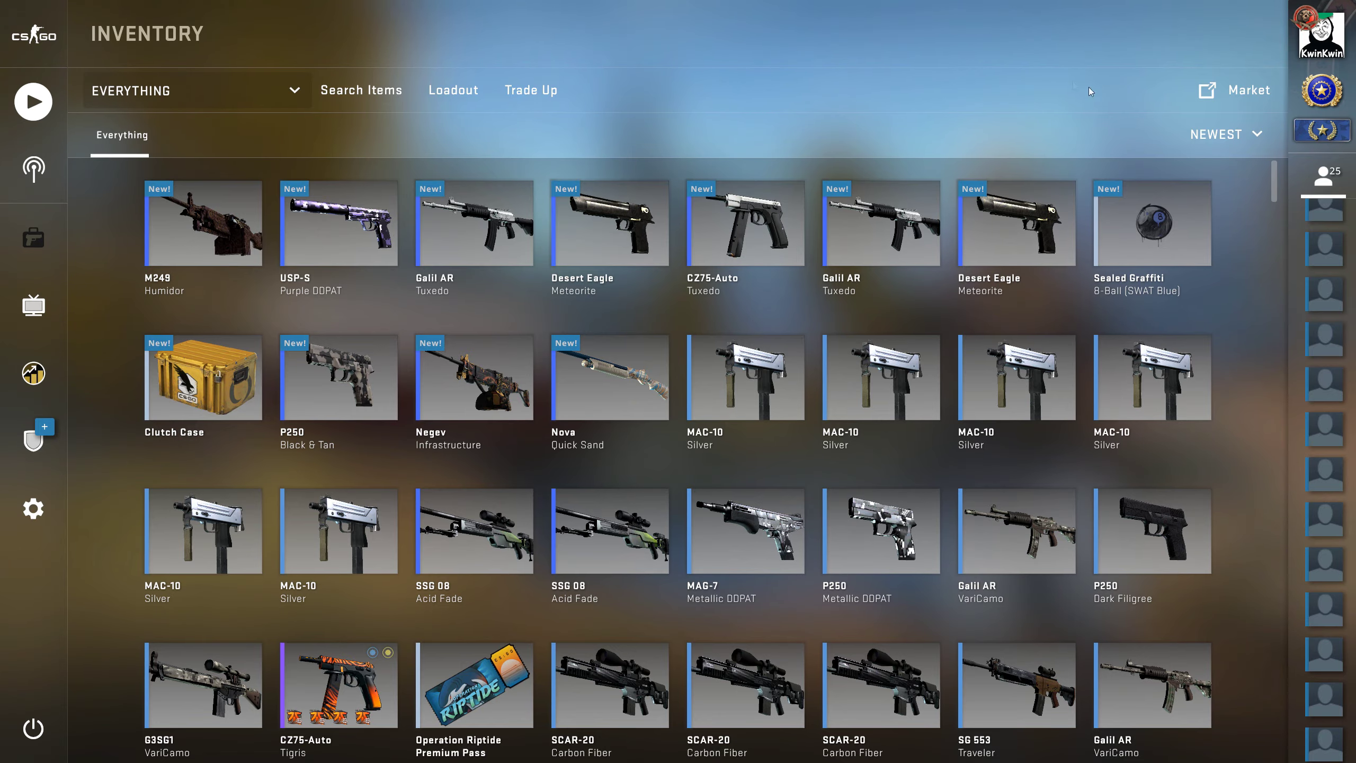
Inspect the Nova | Quick Sand, Negev | Infrastructure and P250 | Black & Tan
{"action": "right_click", "coordinate": [610, 382]}
{"action": "left_click", "coordinate": [649, 409]}
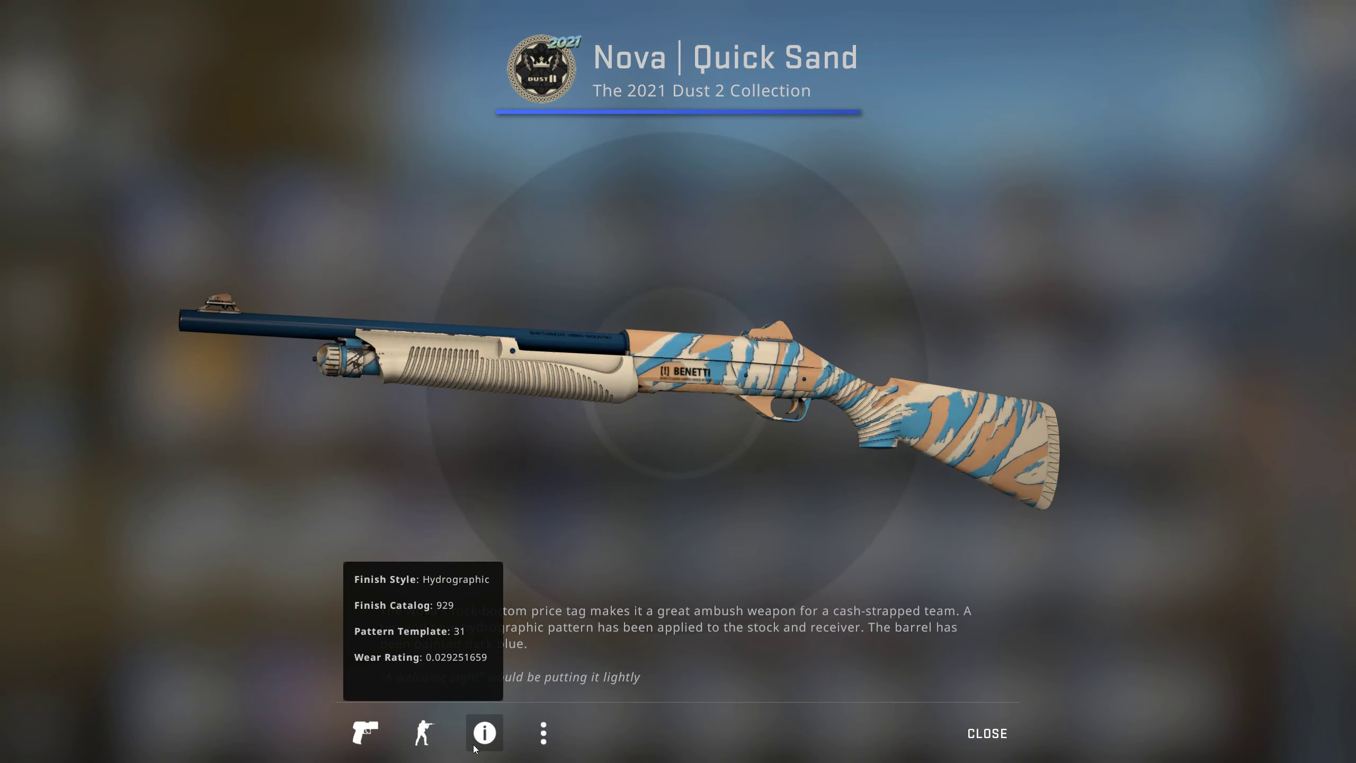
{"action": "key", "text": "Escape"}
{"action": "right_click", "coordinate": [503, 368]}
{"action": "left_click", "coordinate": [541, 361]}
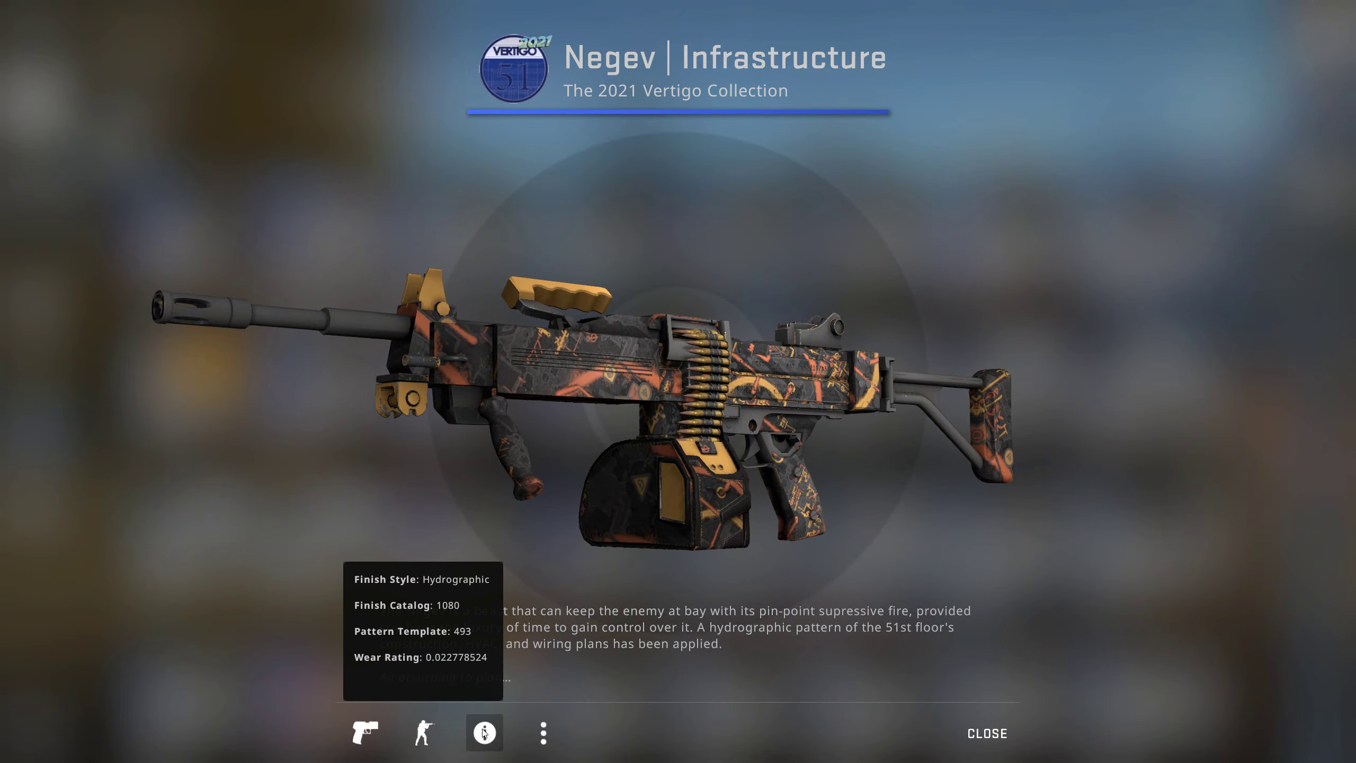
{"action": "key", "text": "Escape"}
{"action": "right_click", "coordinate": [361, 368]}
{"action": "left_click", "coordinate": [403, 361]}
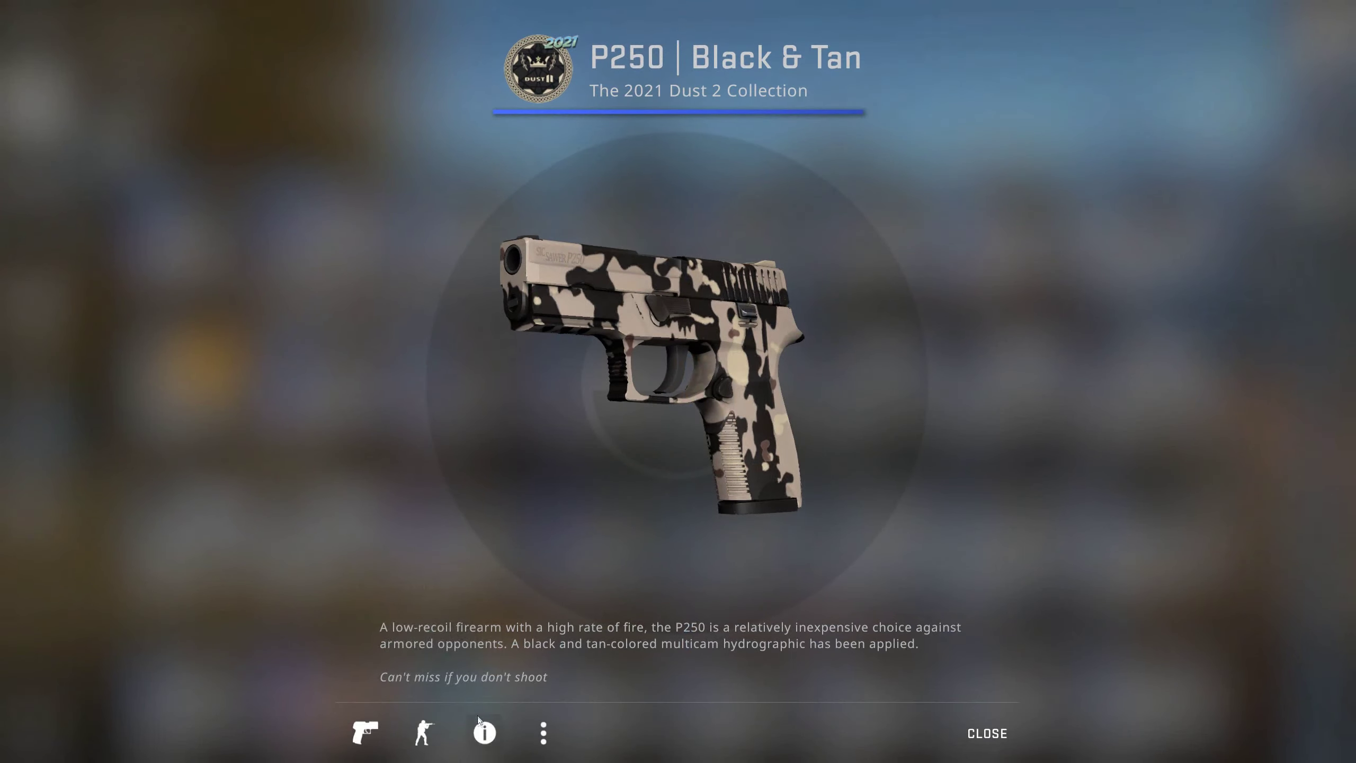
{"action": "key", "text": "Escape"}
View wear details for a Desert Eagle | Meteorite and the Galil AR | Tuxedo
{"action": "right_click", "coordinate": [1330, 212]}
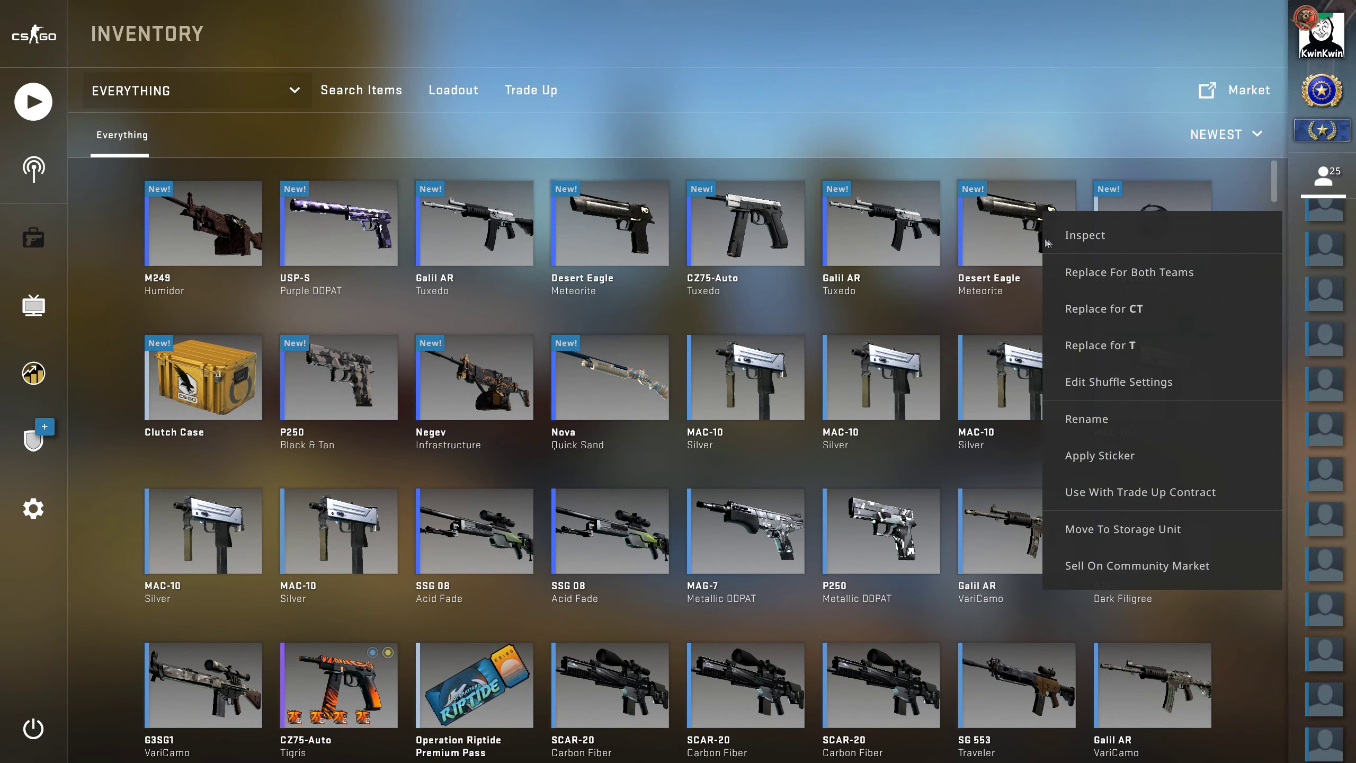
{"action": "left_click", "coordinate": [1283, 212]}
{"action": "left_click", "coordinate": [485, 732]}
{"action": "key", "text": "Escape"}
{"action": "right_click", "coordinate": [795, 212]}
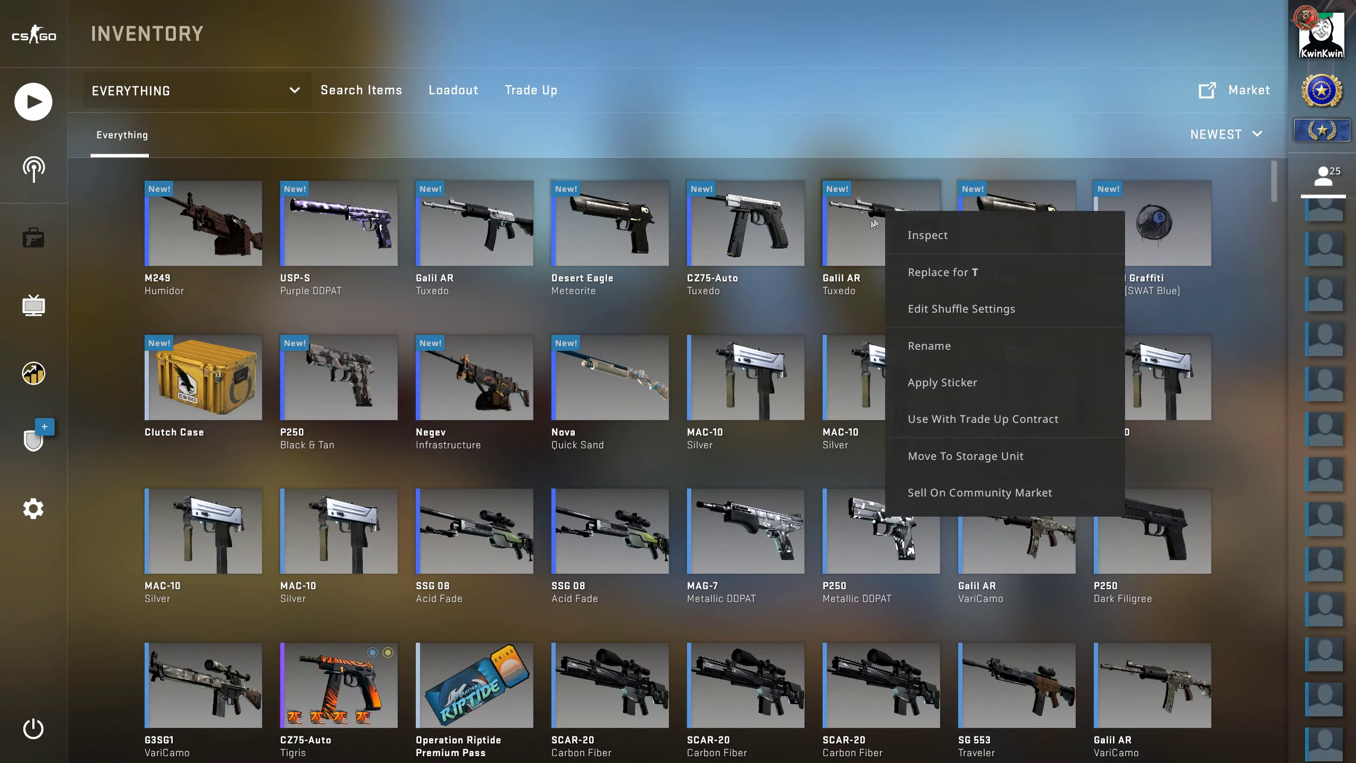
{"action": "left_click", "coordinate": [837, 223]}
{"action": "left_click", "coordinate": [485, 732]}
{"action": "key", "text": "Escape"}
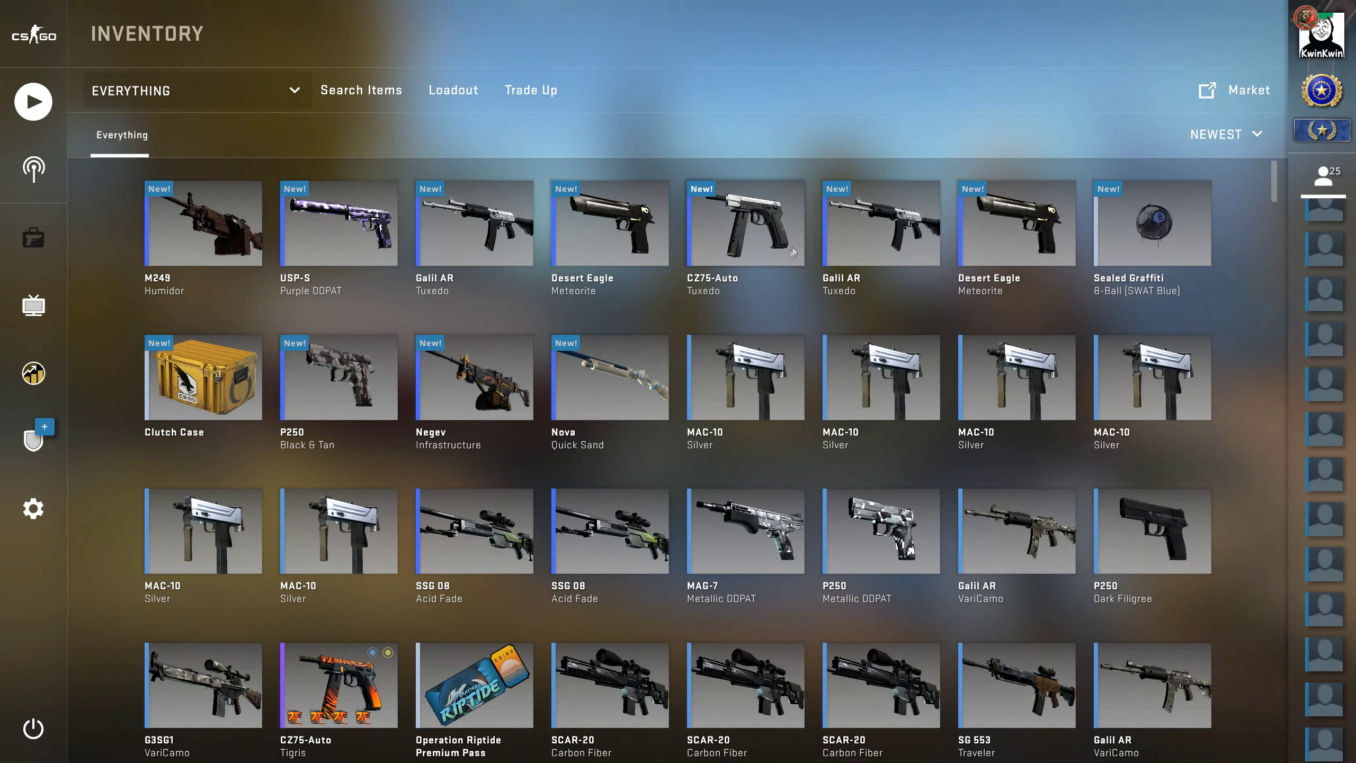
View wear details for the CZ75-Auto | Tuxedo and another Desert Eagle | Meteorite
{"action": "right_click", "coordinate": [742, 225]}
{"action": "left_click", "coordinate": [797, 235]}
{"action": "left_click", "coordinate": [485, 732]}
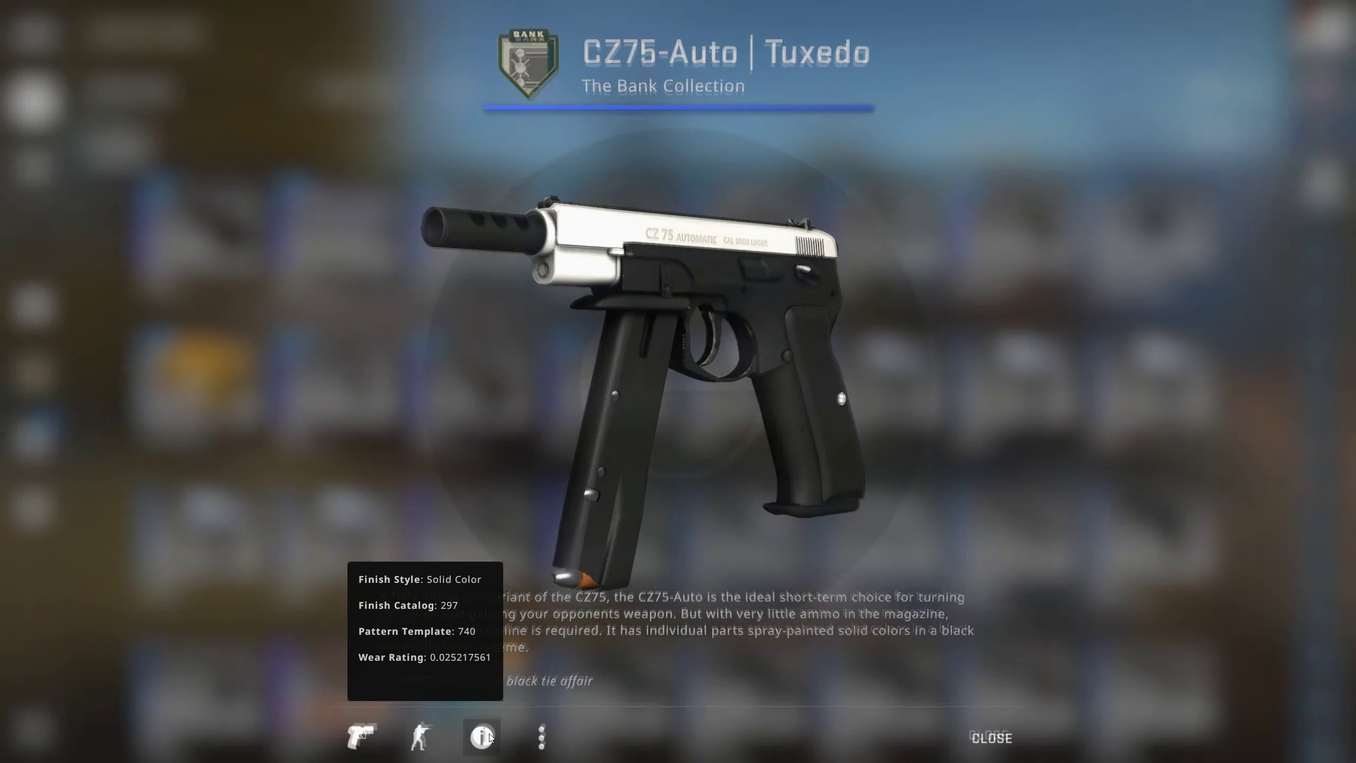
{"action": "key", "text": "Escape"}
{"action": "right_click", "coordinate": [601, 217]}
{"action": "left_click", "coordinate": [657, 212]}
{"action": "left_click", "coordinate": [481, 737]}
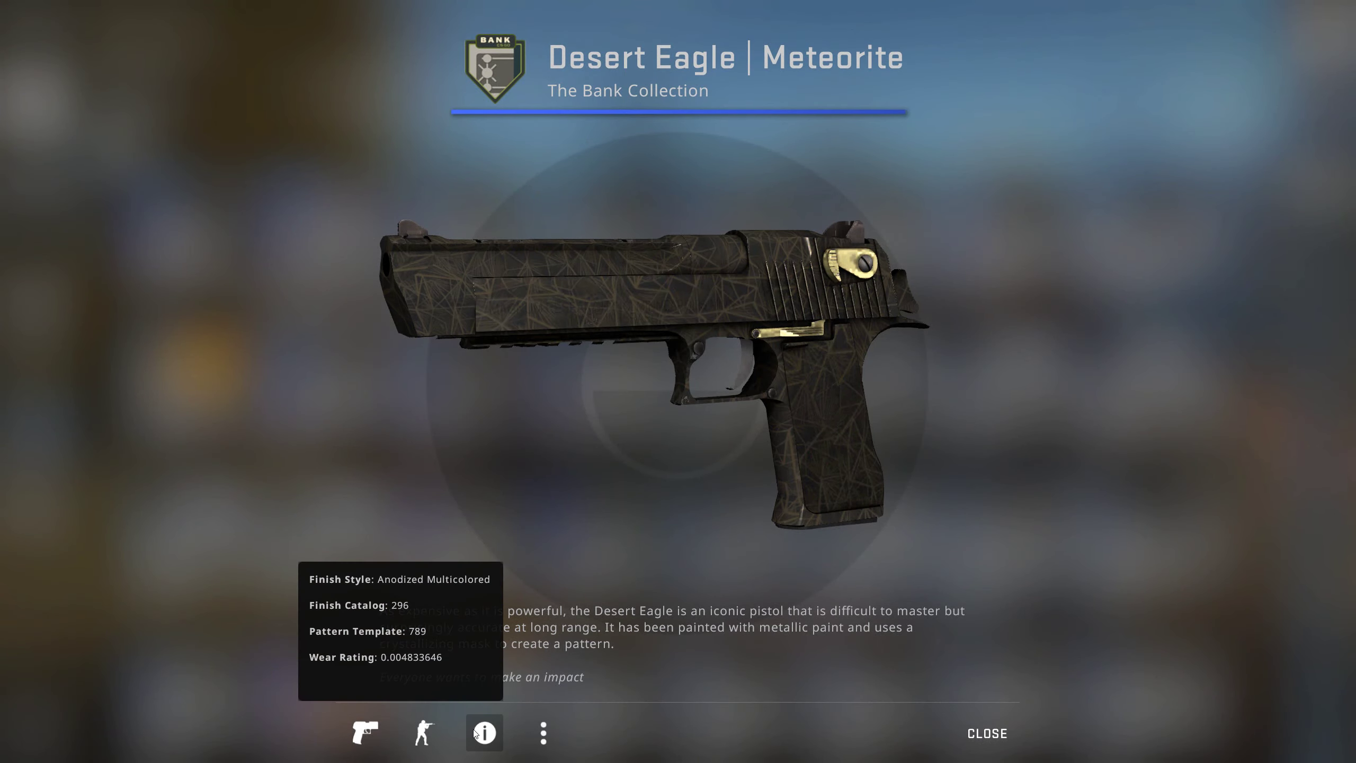
{"action": "key", "text": "Escape"}
Inspect the Galil AR Tuxedo and the USP-S Purple DDPAT (wear 0.0110)
{"action": "right_click", "coordinate": [466, 424]}
{"action": "left_click", "coordinate": [526, 459]}
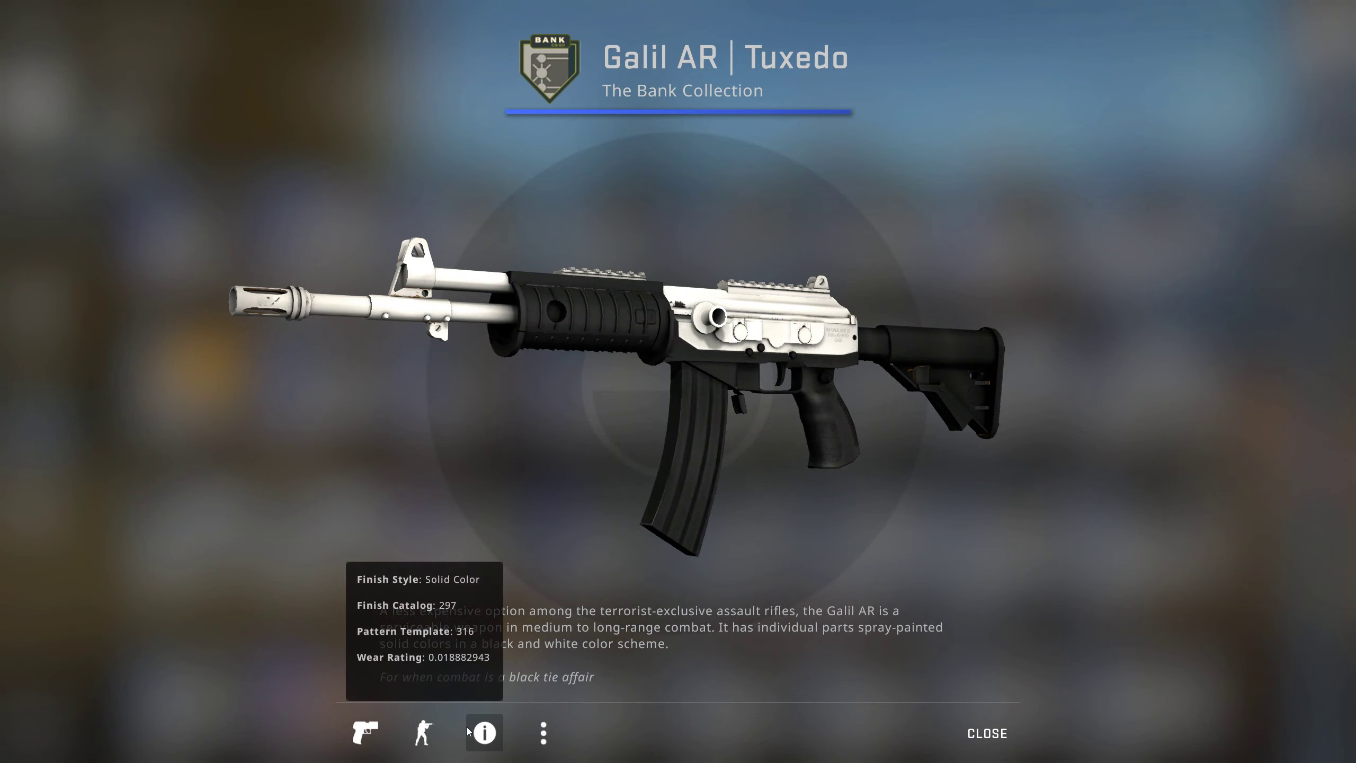
{"action": "key", "text": "Escape"}
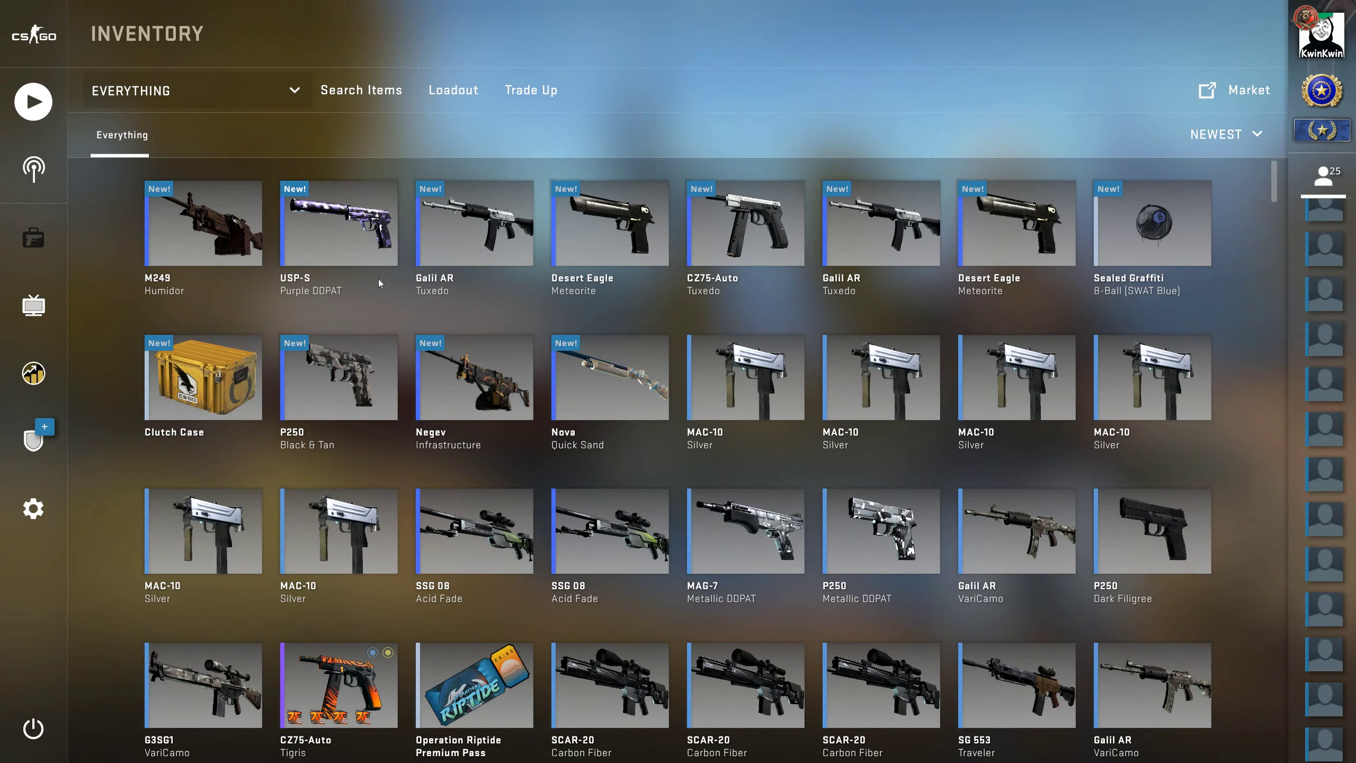
{"action": "right_click", "coordinate": [379, 279]}
{"action": "left_click", "coordinate": [434, 253]}
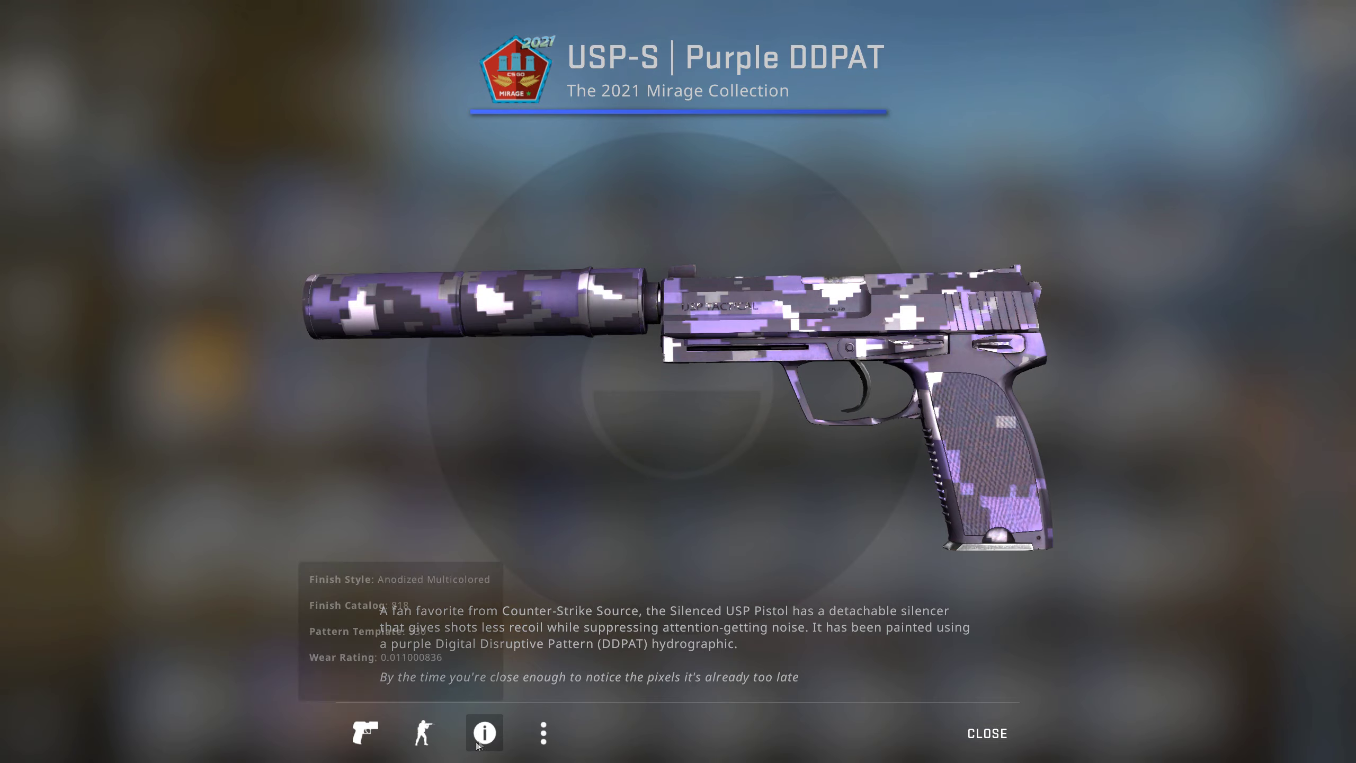
{"action": "mouse_move", "coordinate": [485, 732]}
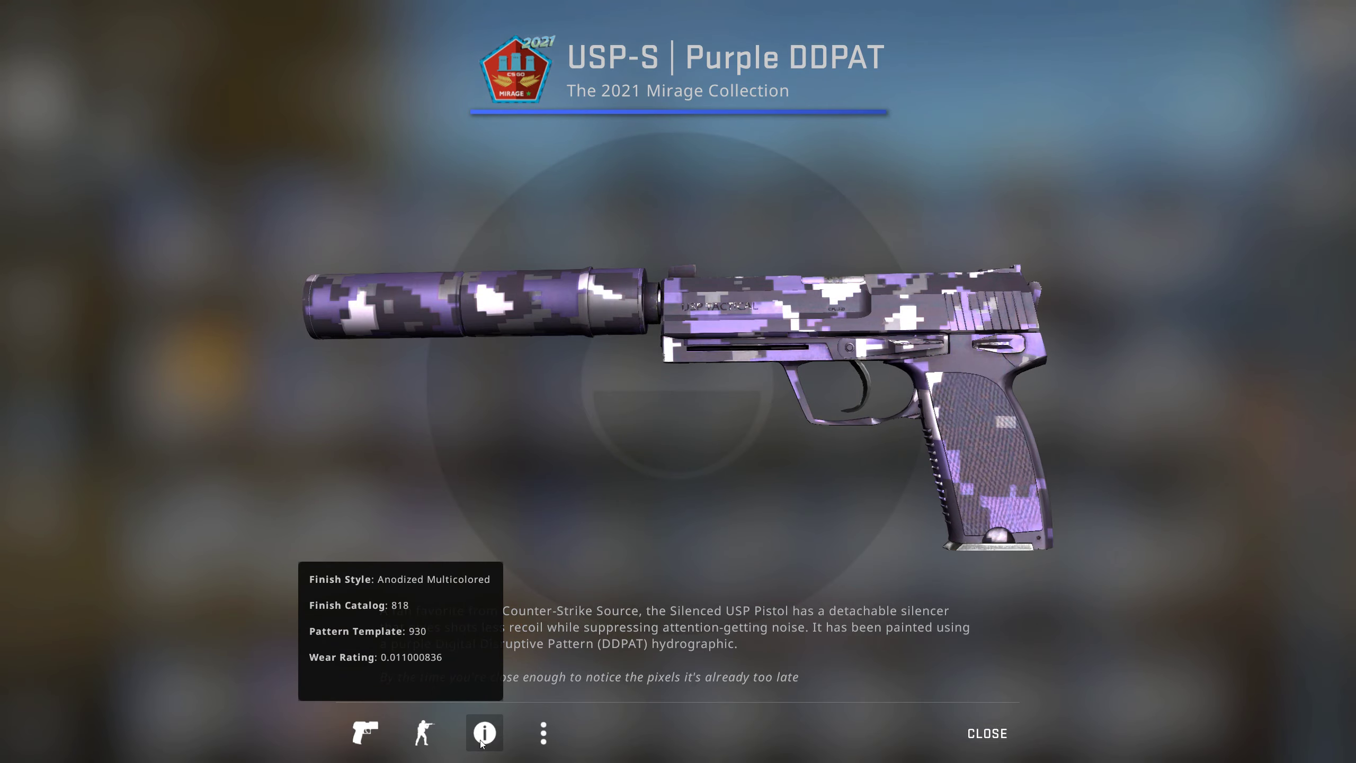
{"action": "key", "text": "Escape"}
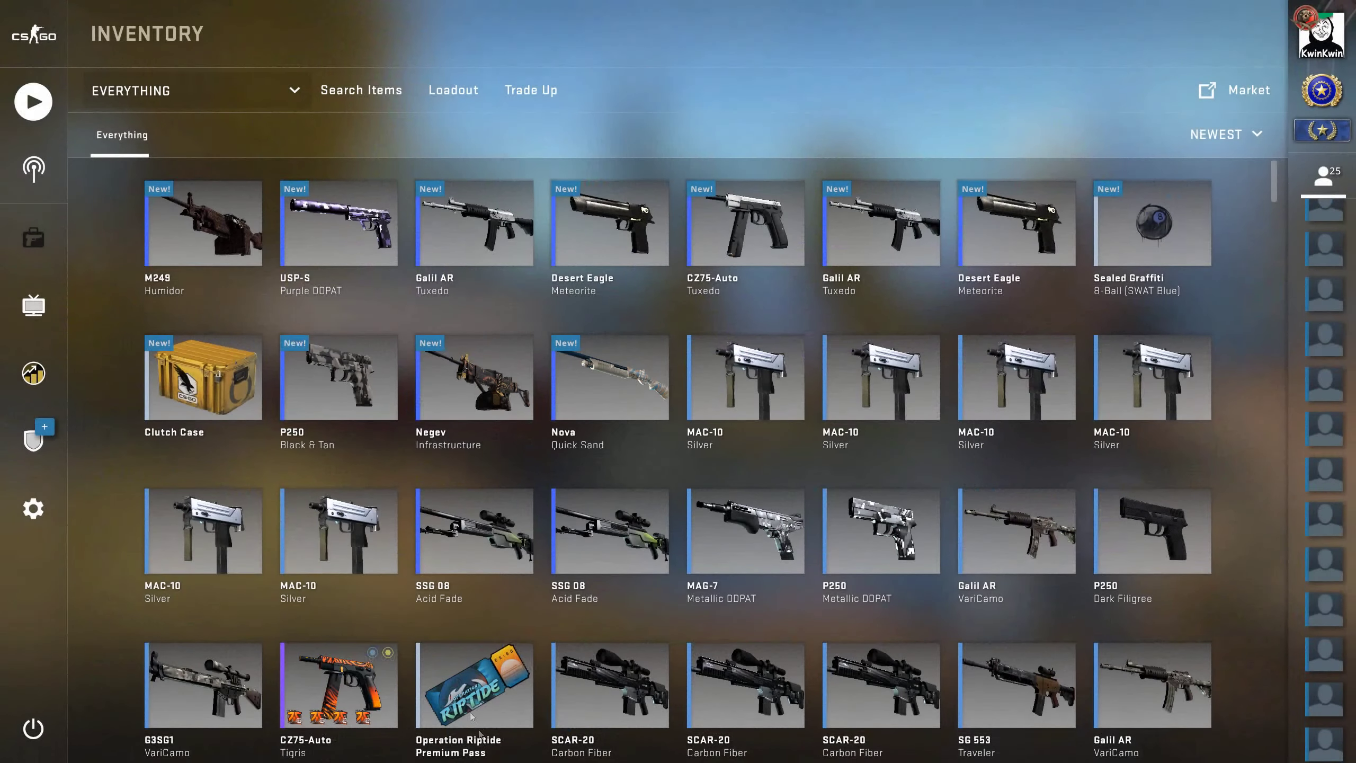
Inspect and rotate the M249 Humidor, showing wear 0.0091
{"action": "right_click", "coordinate": [225, 242]}
{"action": "left_click", "coordinate": [276, 246]}
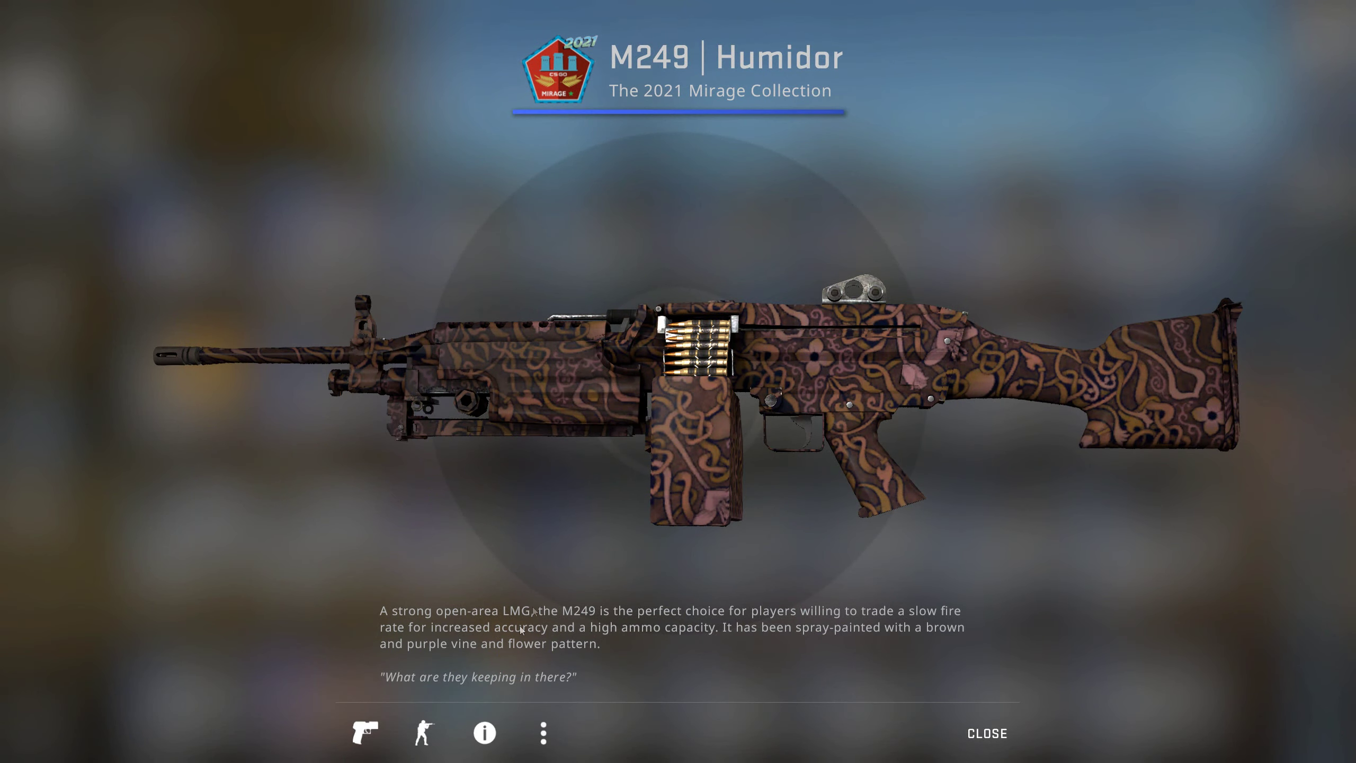
{"action": "mouse_move", "coordinate": [484, 732]}
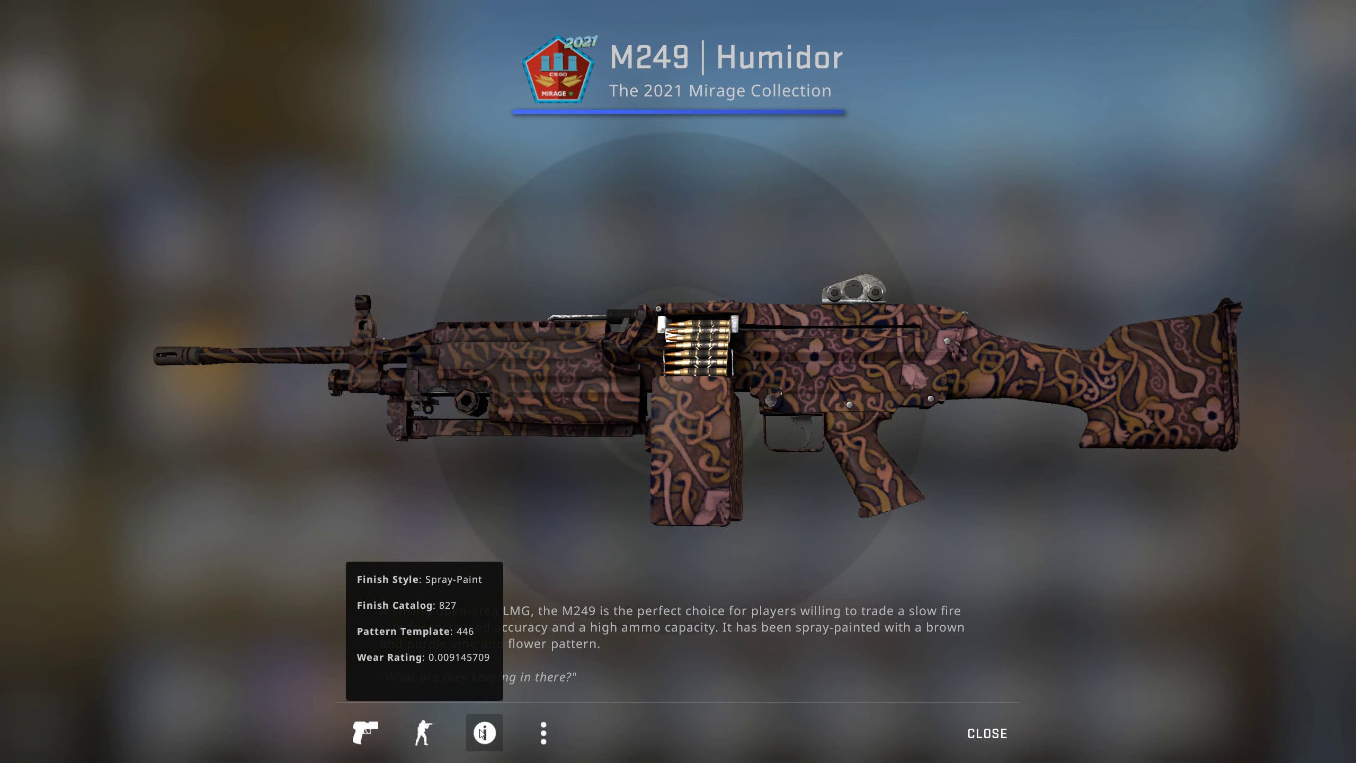
{"action": "left_click_drag", "start_coordinate": [692, 515], "coordinate": [818, 488]}
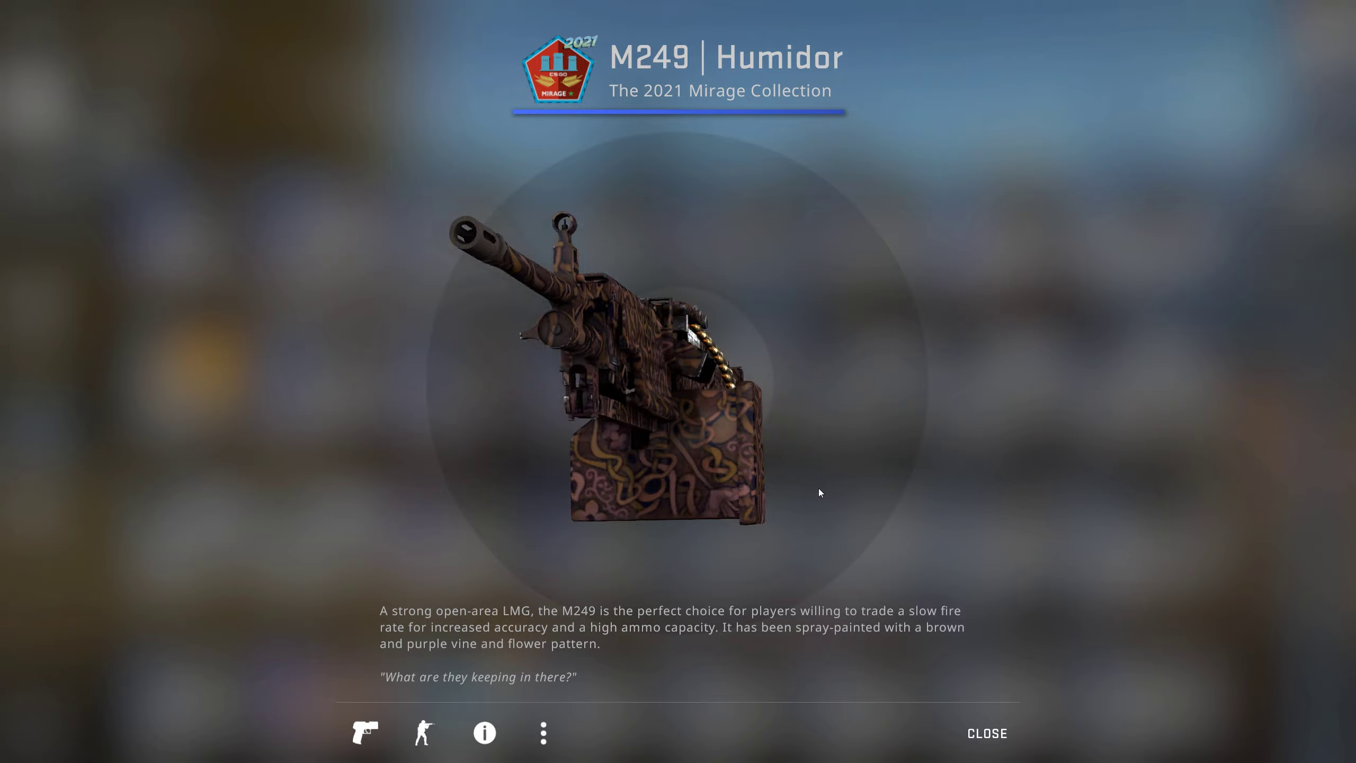
{"action": "key", "text": "Escape"}
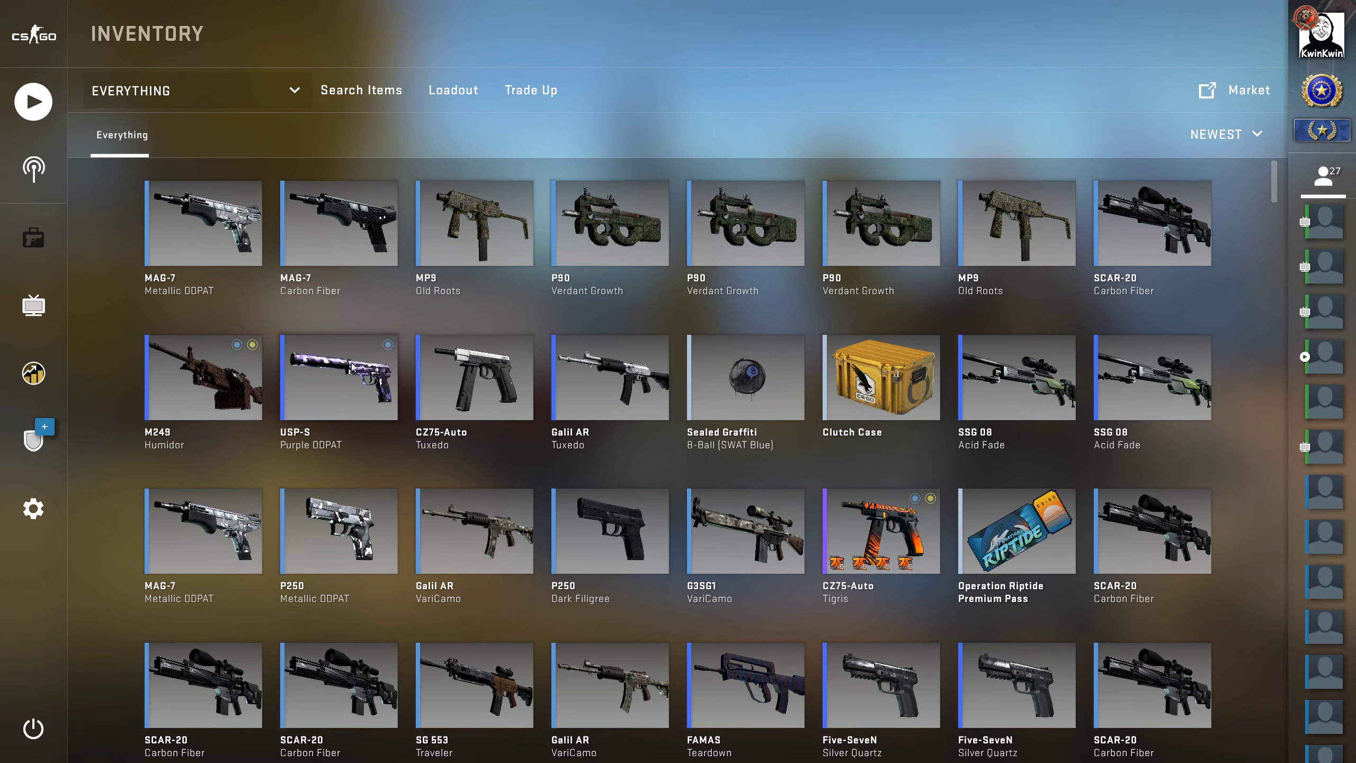
Inspect the USP-S Purple DDPAT a second time
{"action": "right_click", "coordinate": [350, 366]}
{"action": "left_click", "coordinate": [413, 374]}
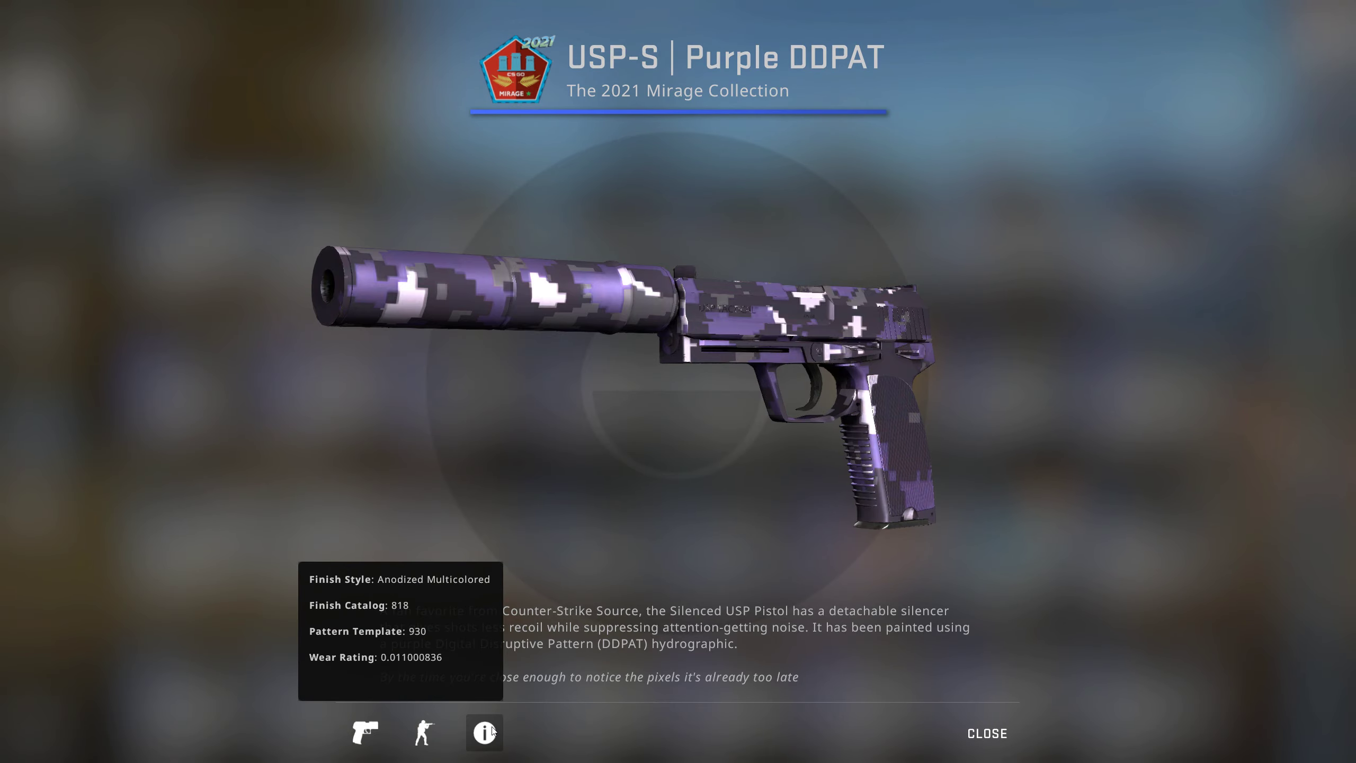
{"action": "key", "text": "Escape"}
Recheck the M249 Humidor's wear details, then return to the main menu
{"action": "right_click", "coordinate": [258, 395]}
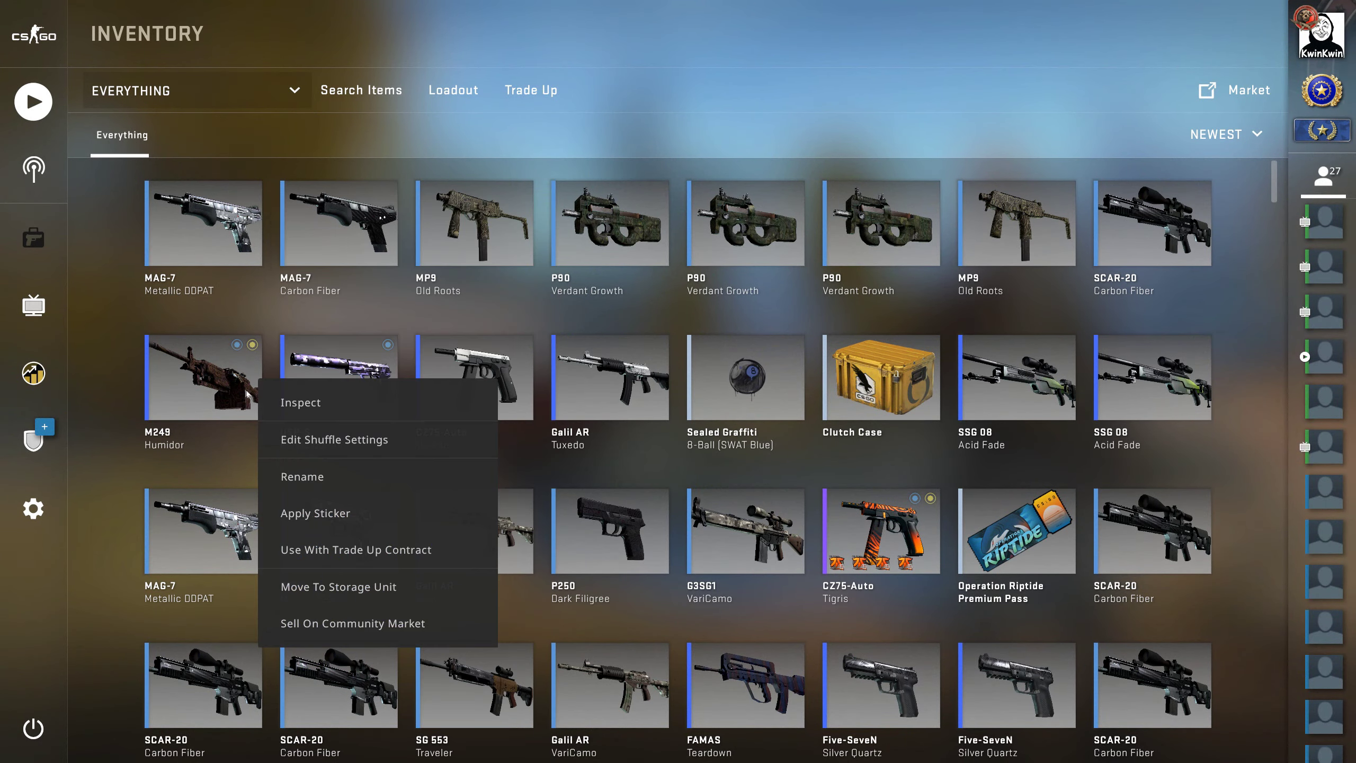
{"action": "left_click", "coordinate": [300, 402]}
{"action": "left_click", "coordinate": [484, 731]}
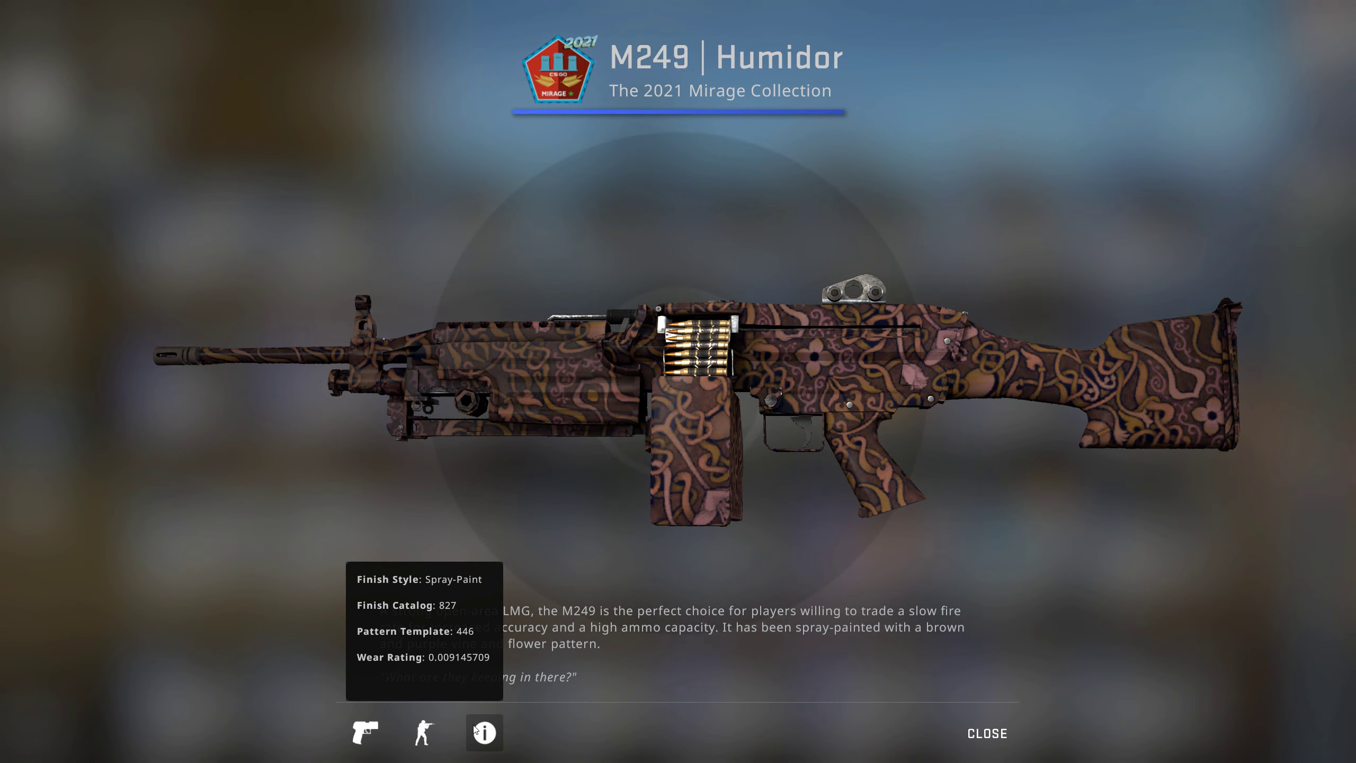
{"action": "key", "text": "Escape"}
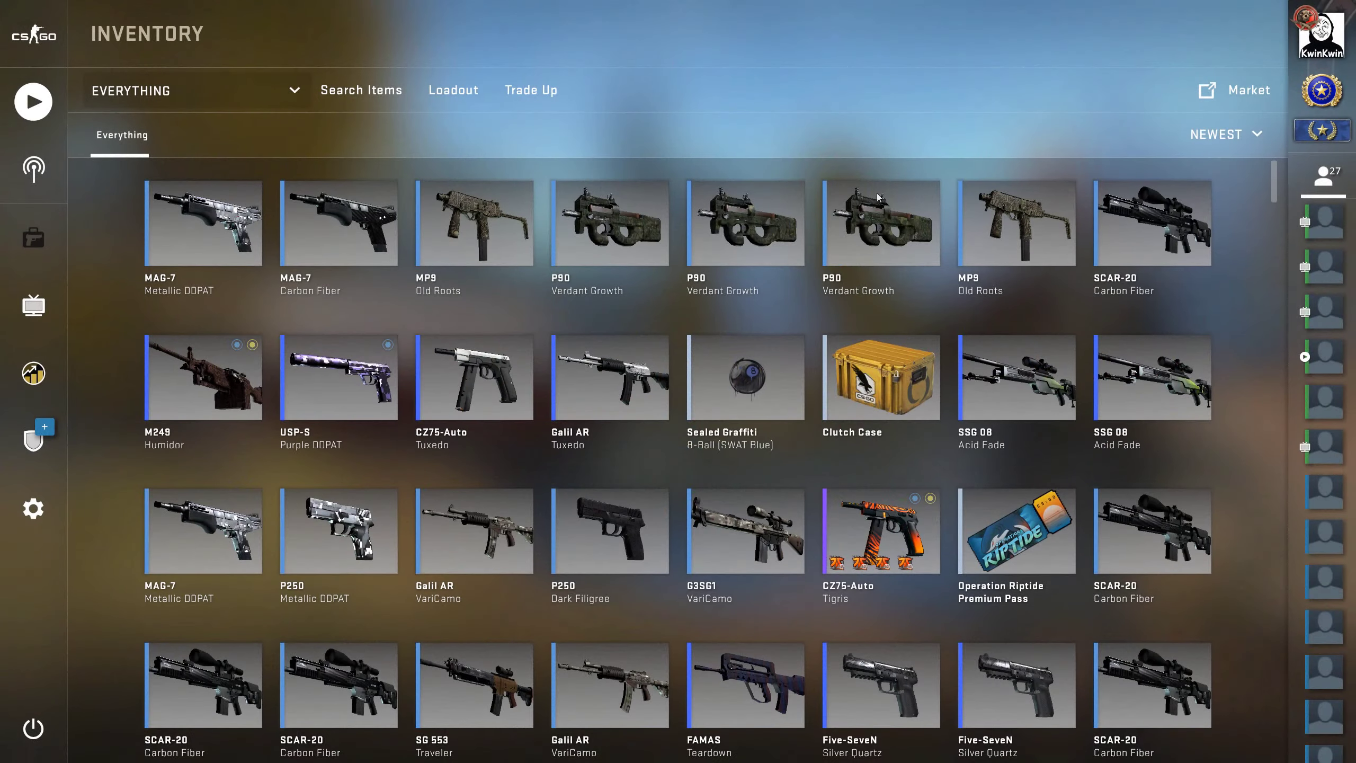
{"action": "key", "text": "Escape"}
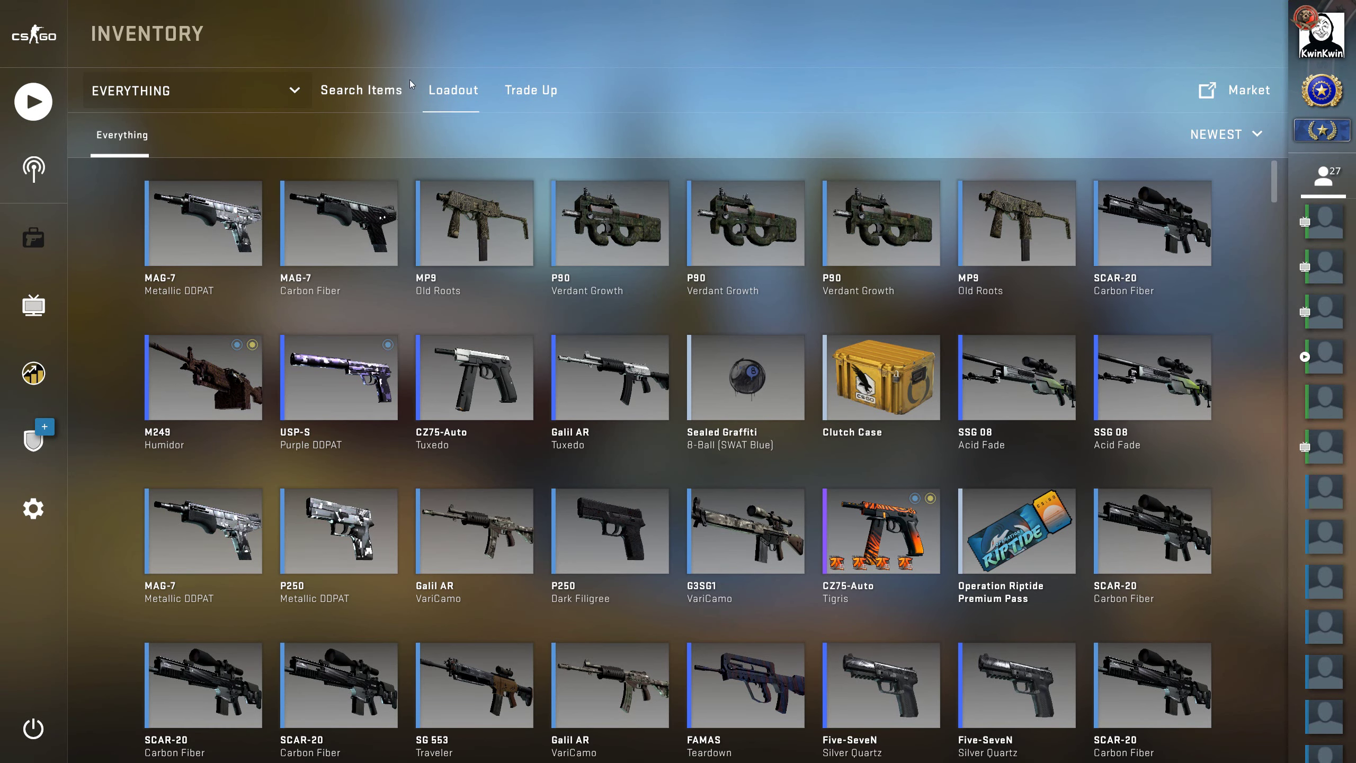
Start searching the inventory for the trade-up items
{"action": "left_click", "coordinate": [388, 100]}
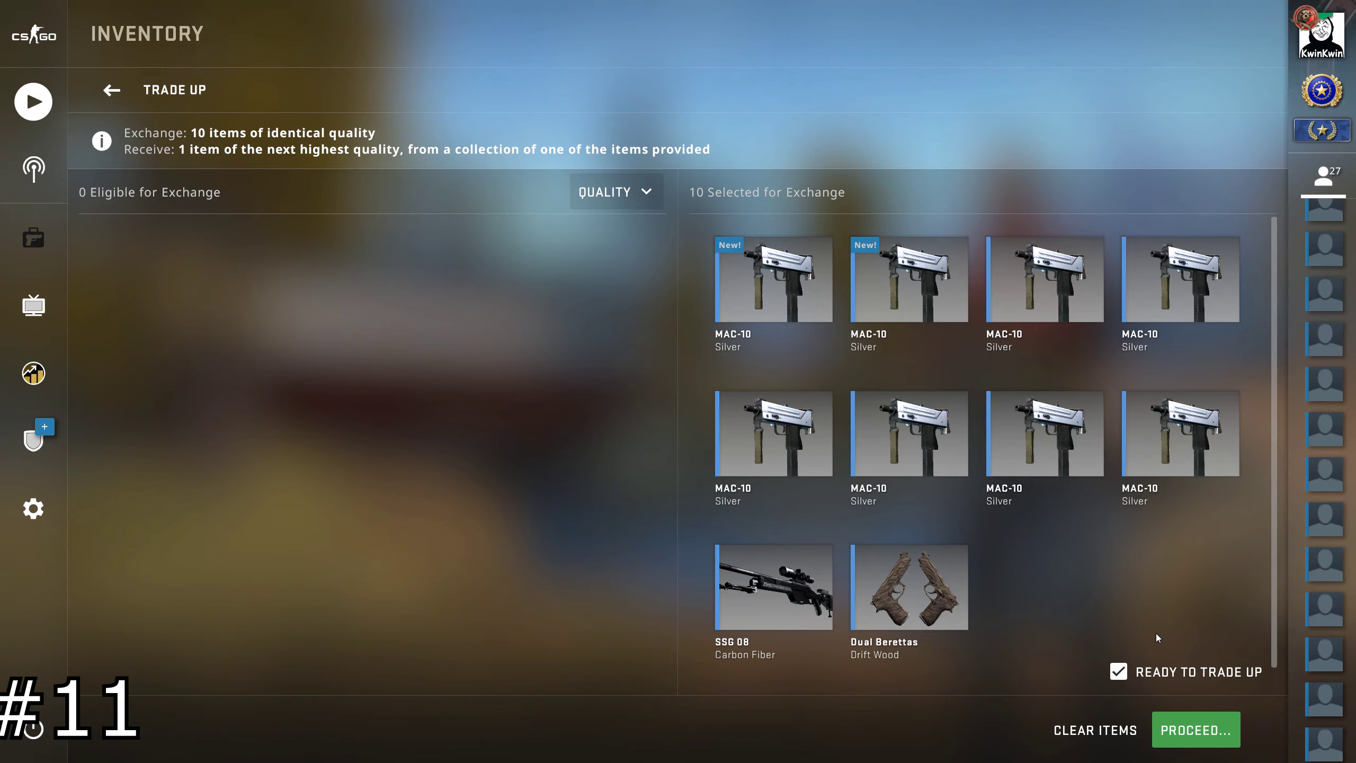
Confirm the contract and inspect the new Desert Eagle | Meteorite (wear 0.0024)
{"action": "left_click", "coordinate": [1183, 730]}
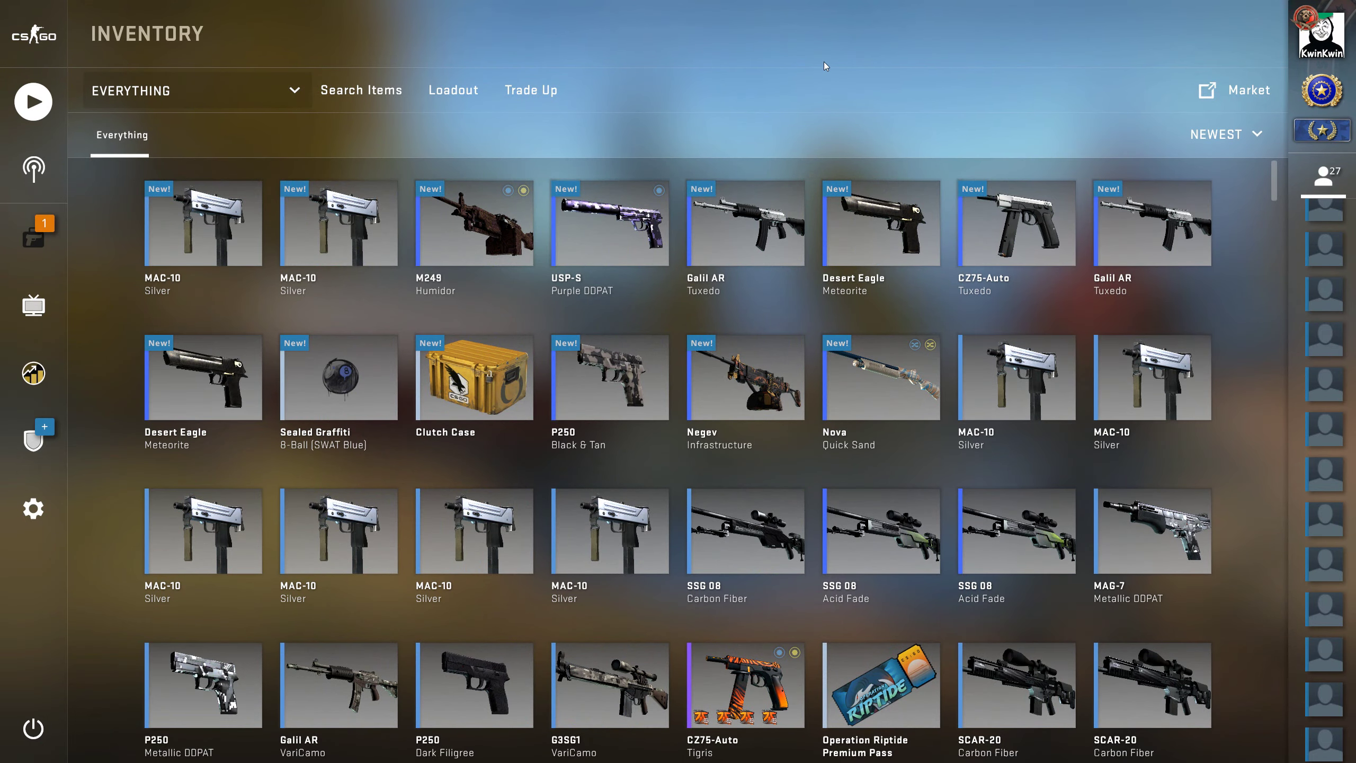
{"action": "key", "text": "Escape"}
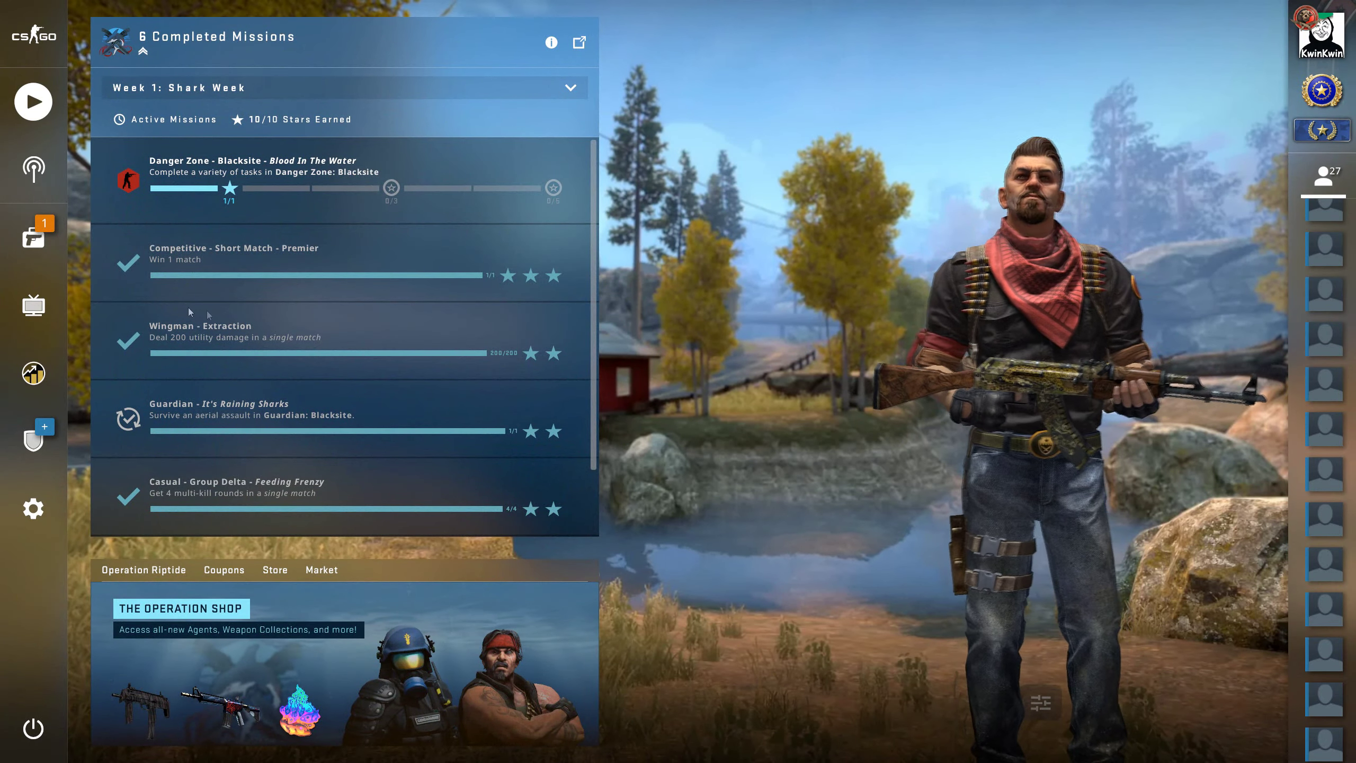
{"action": "left_click", "coordinate": [33, 238]}
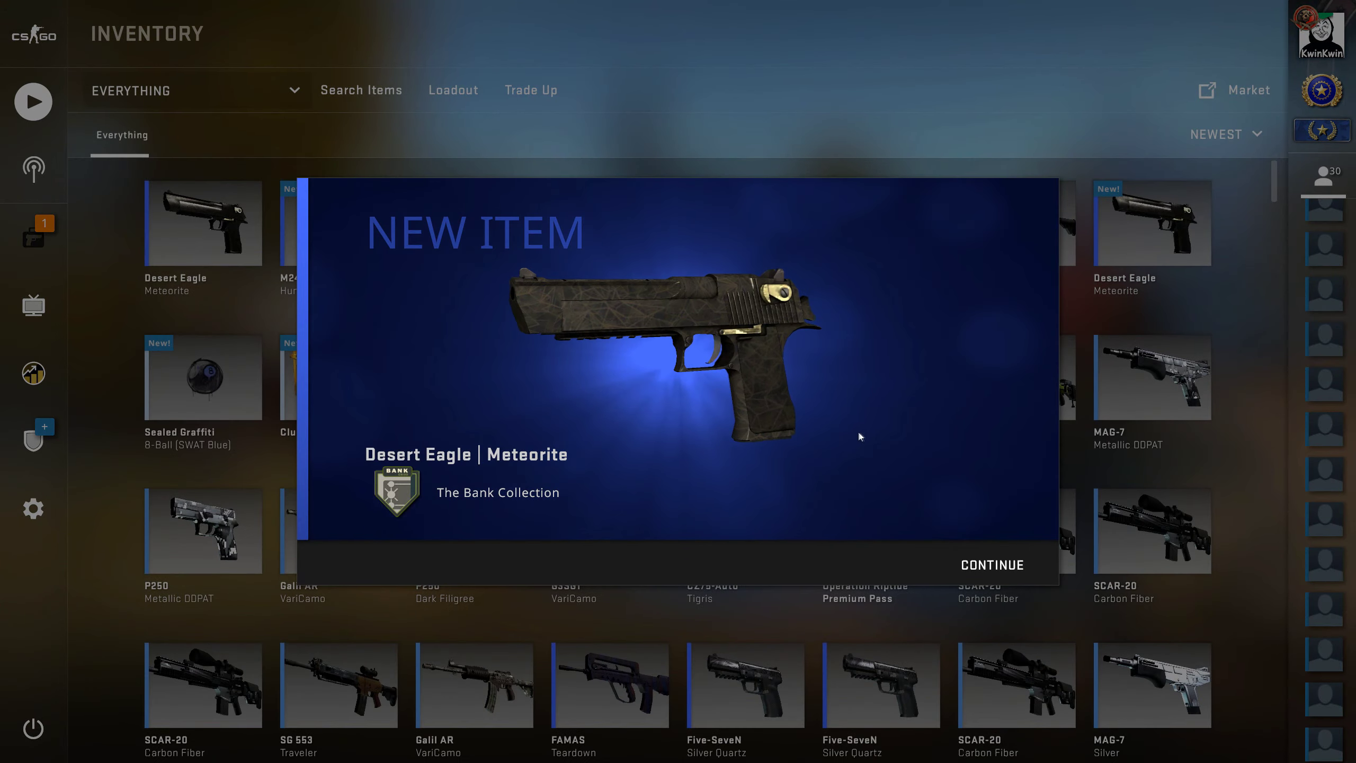
{"action": "left_click", "coordinate": [992, 566]}
{"action": "left_click", "coordinate": [219, 193]}
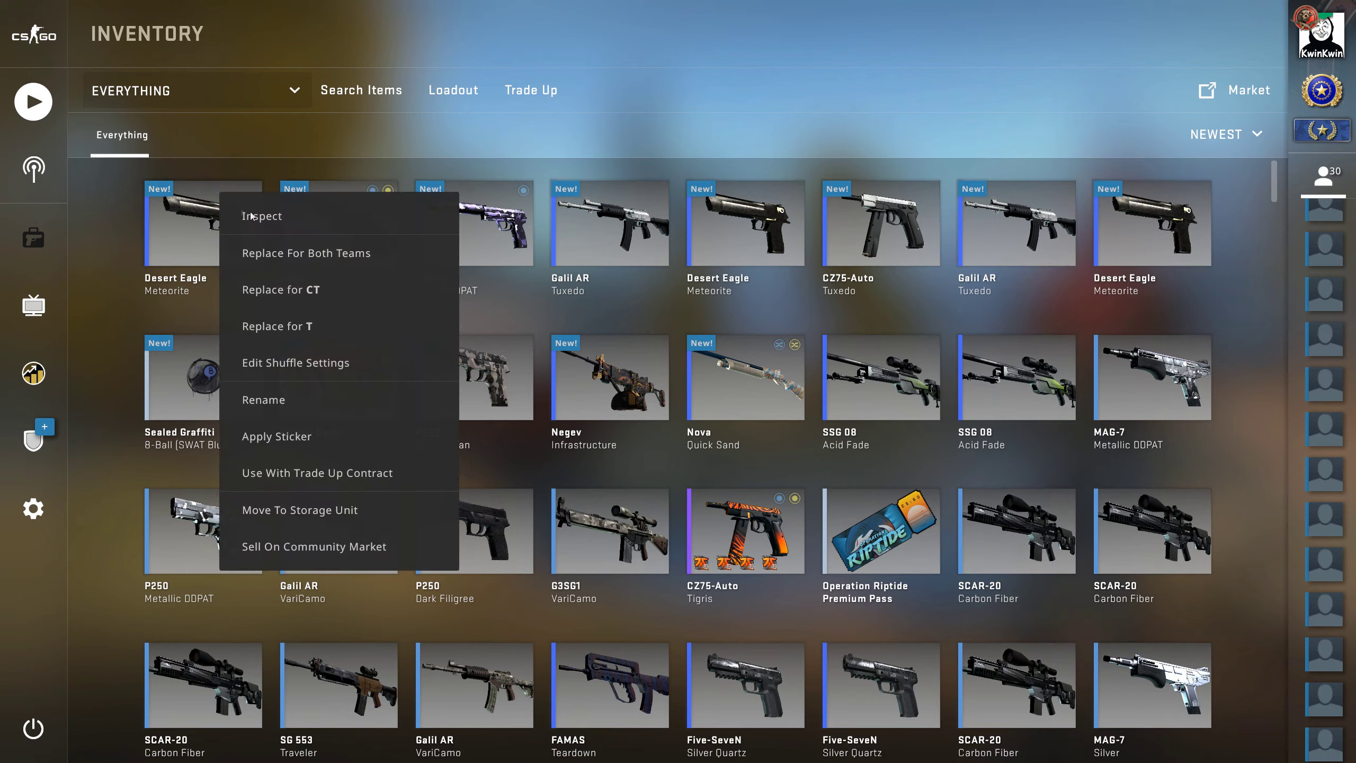
{"action": "left_click", "coordinate": [262, 215]}
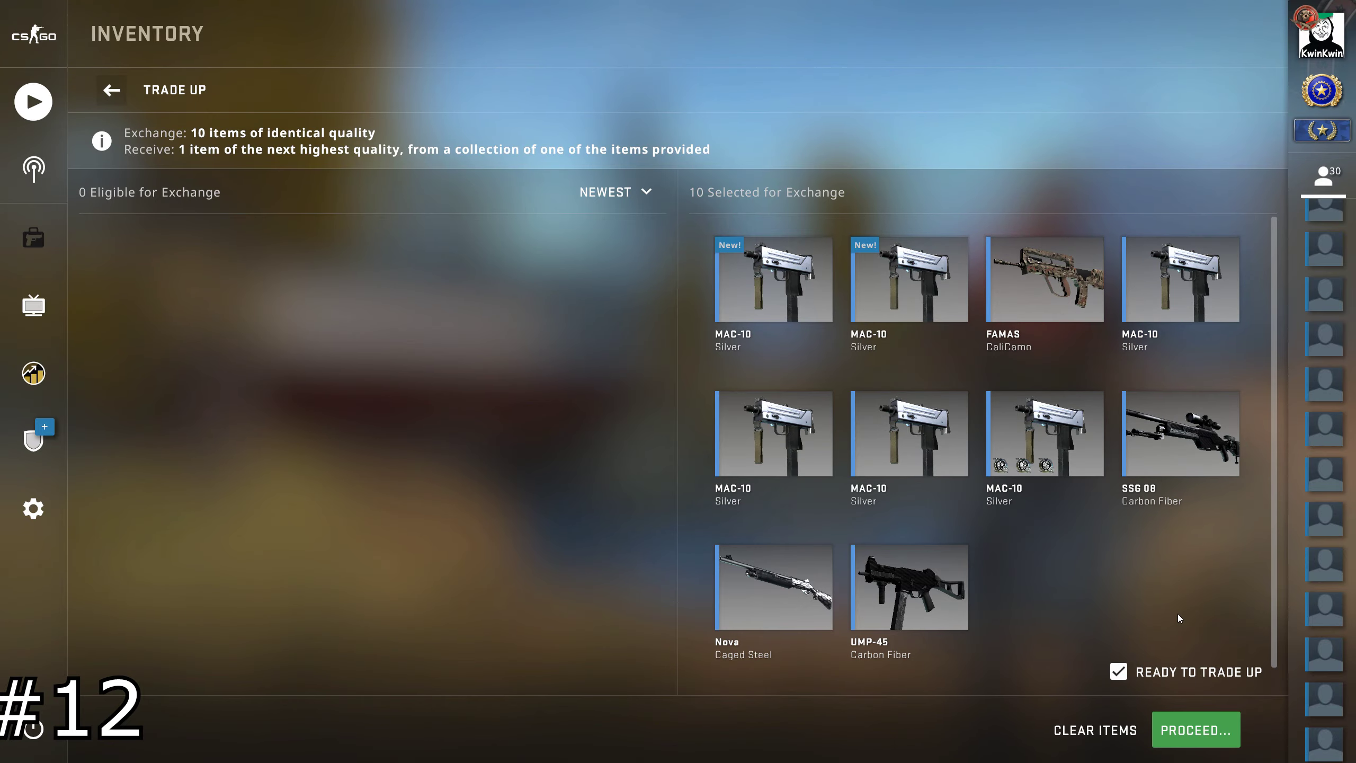
Confirm the final contract and inspect the new Galil AR | Tuxedo (wear 0.0090)
{"action": "left_click", "coordinate": [1196, 729]}
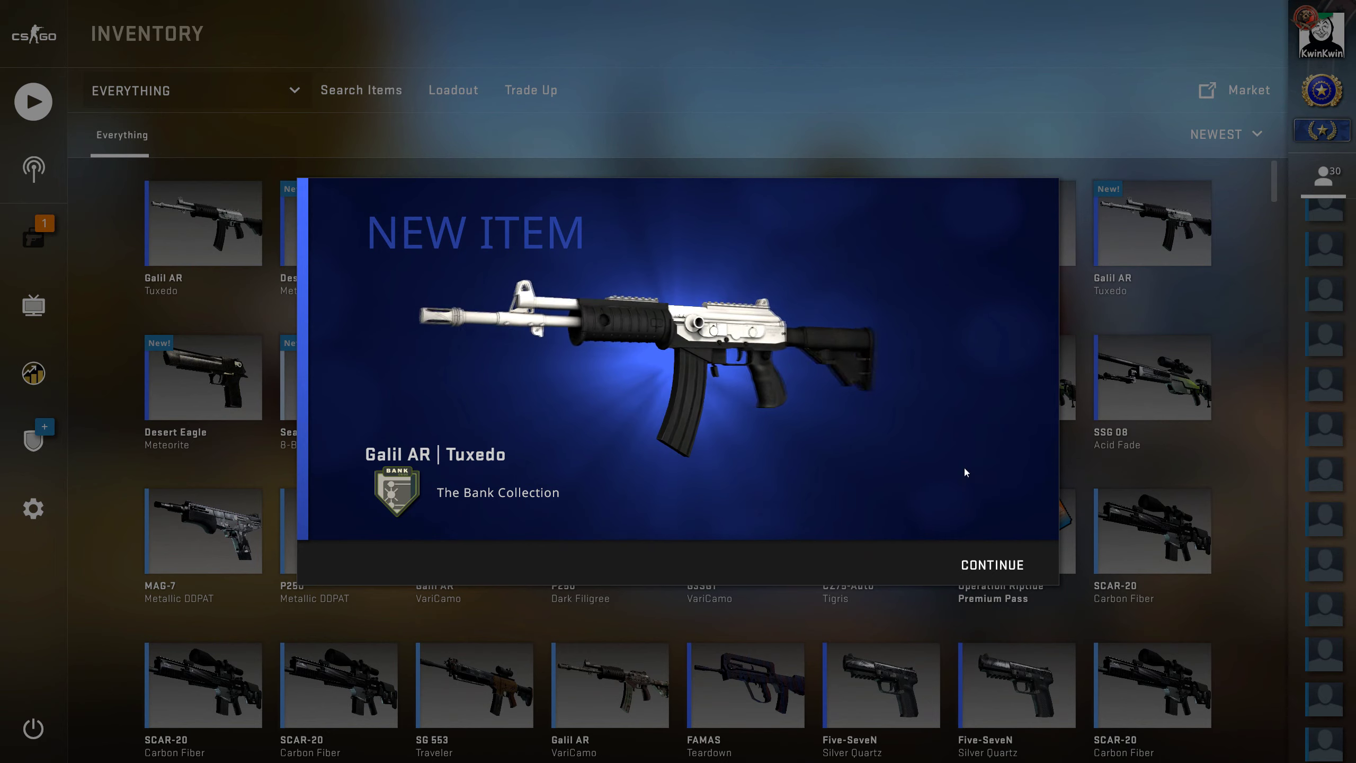
{"action": "left_click", "coordinate": [992, 565]}
{"action": "left_click", "coordinate": [203, 223]}
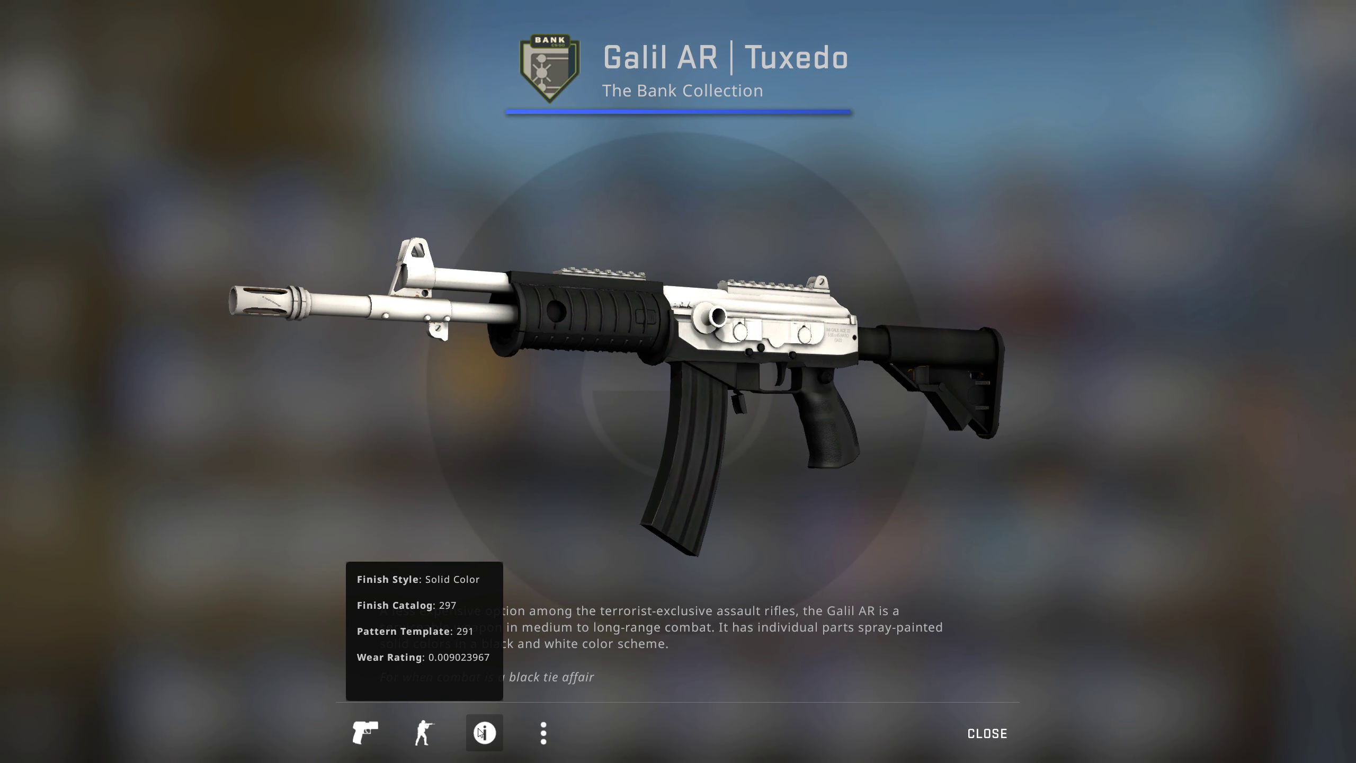
{"action": "key", "text": "Escape"}
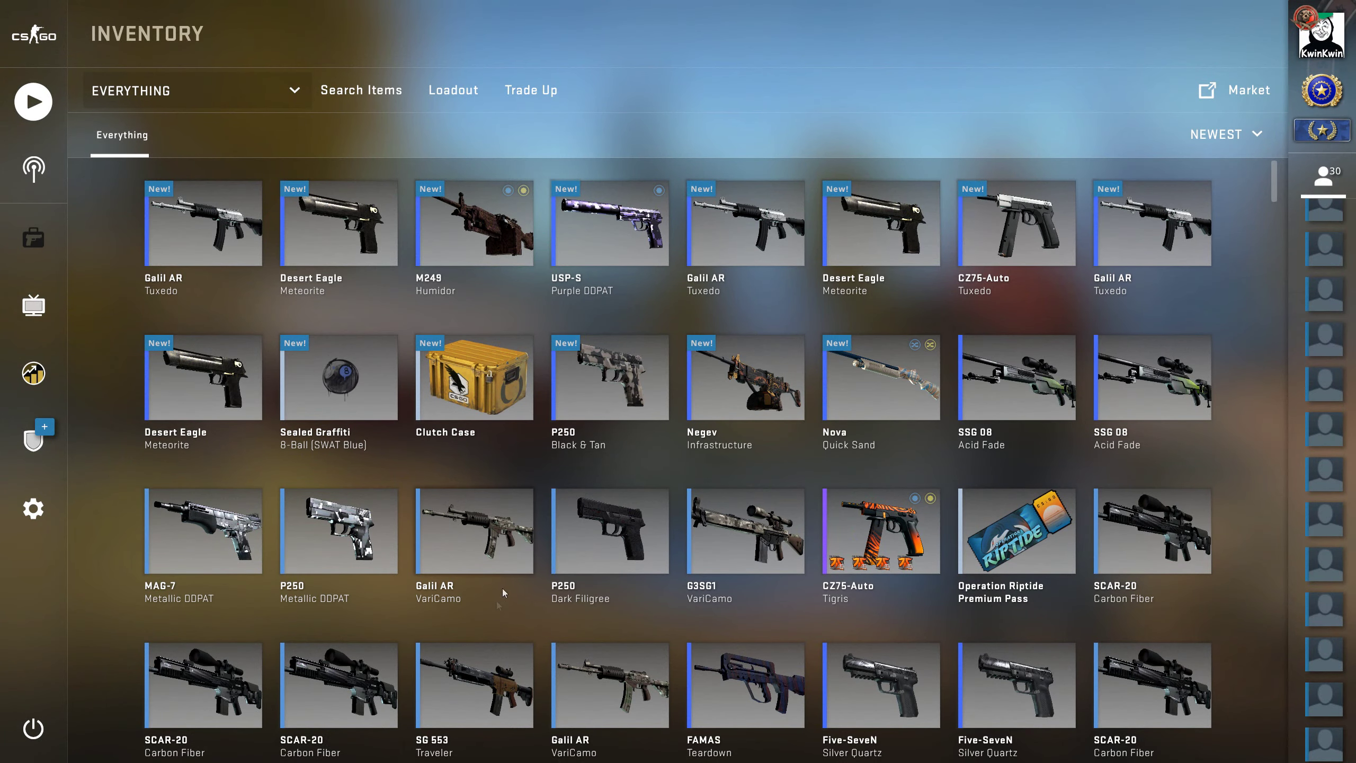
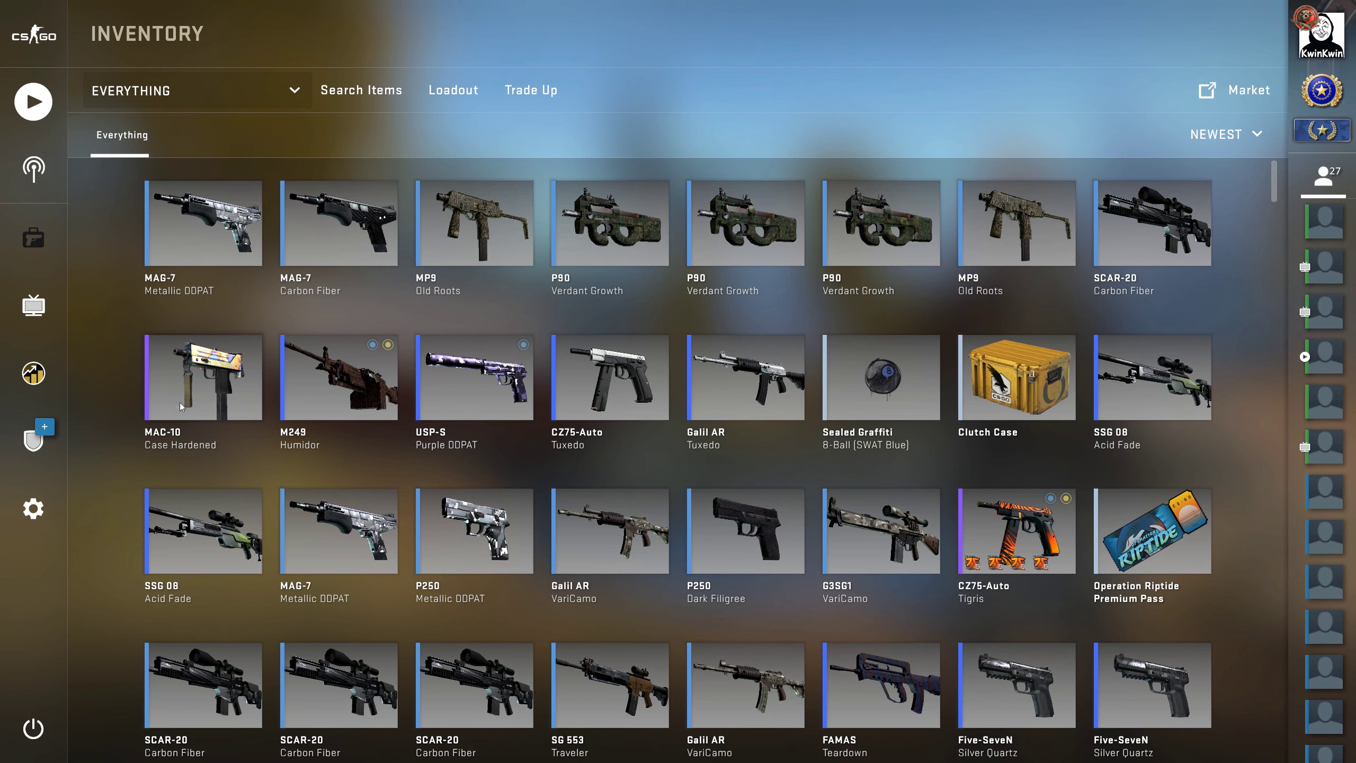
Inspect the MAC-10 Case Hardened via its inventory context menu
{"action": "right_click", "coordinate": [188, 402]}
{"action": "left_click", "coordinate": [217, 412]}
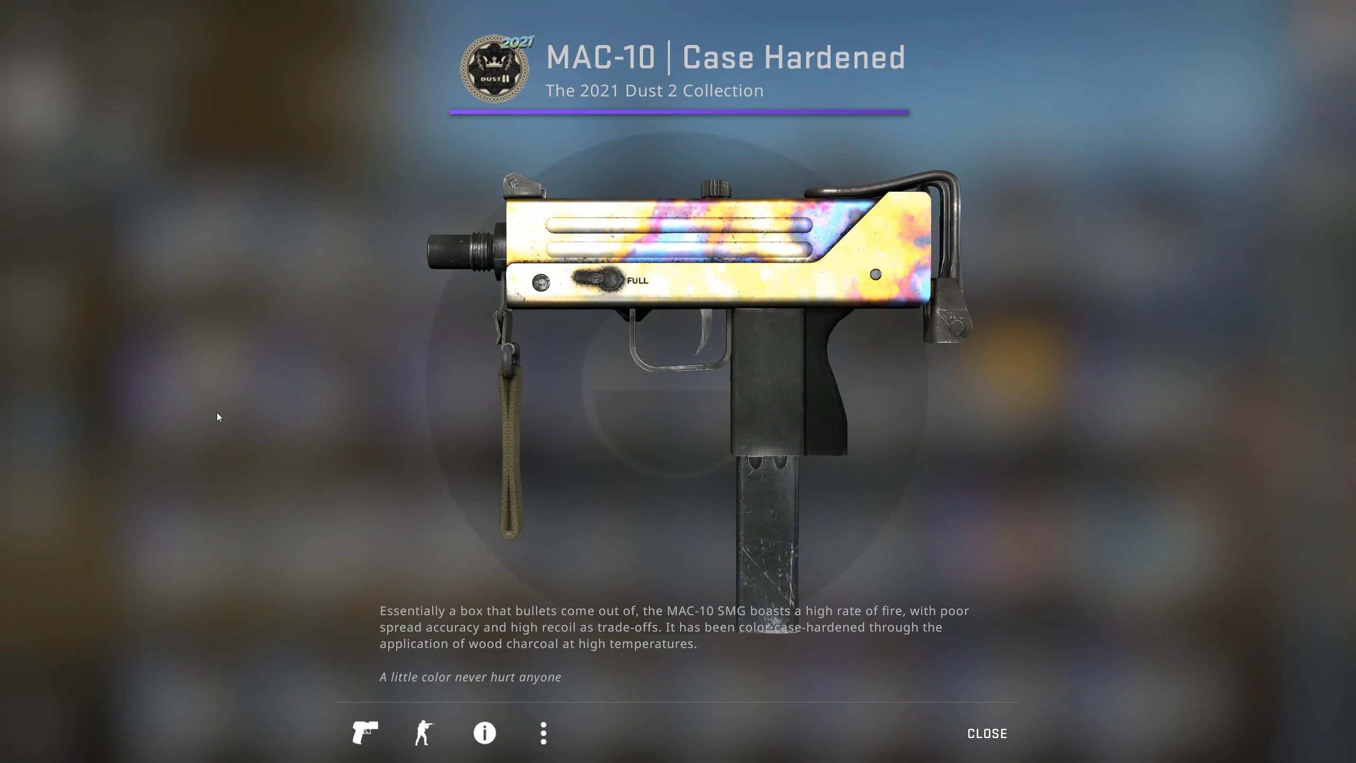